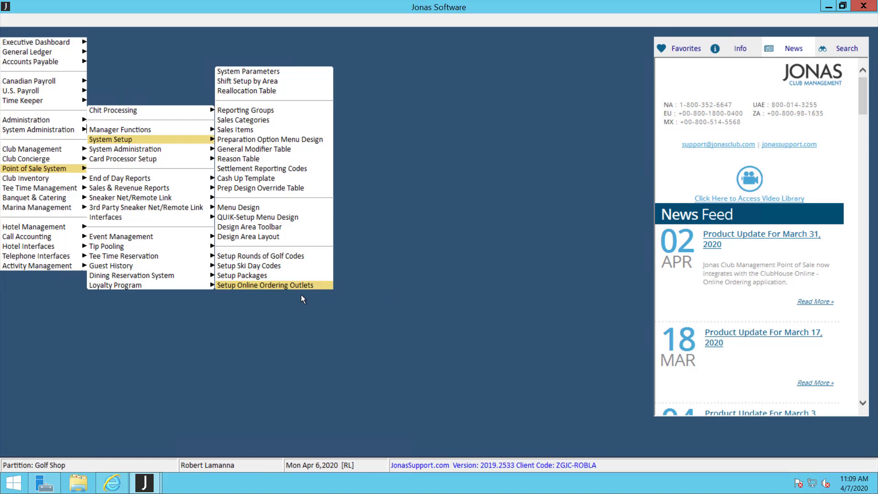
# Load the PROSHOP outlet's online settings and review its sales area 10 and image folder path
pyautogui.click(293, 286)
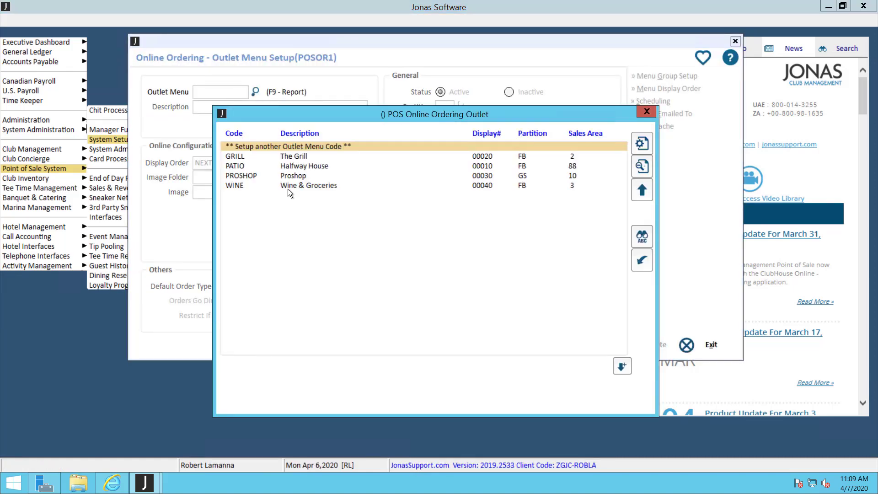
pyautogui.doubleClick(288, 176)
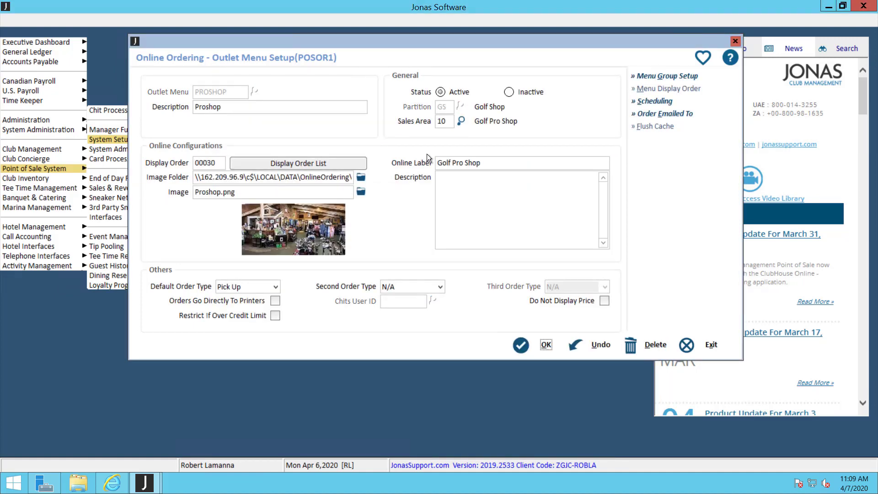
pyautogui.click(451, 122)
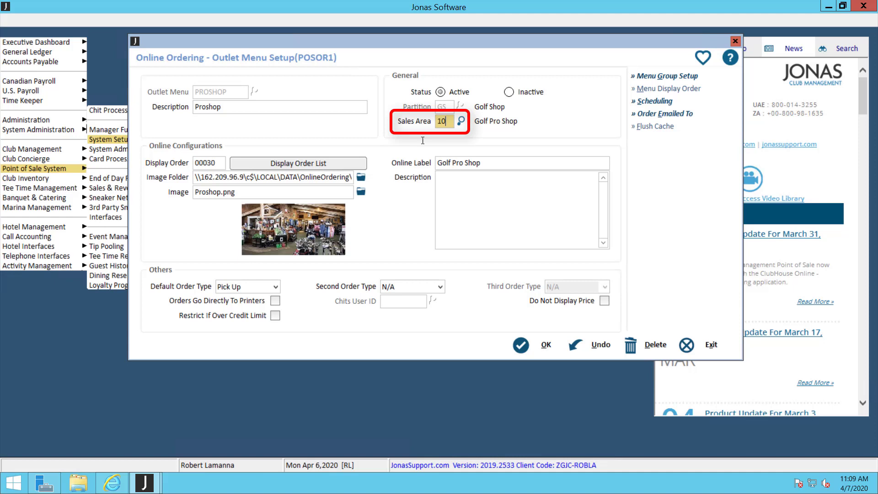
pyautogui.click(329, 178)
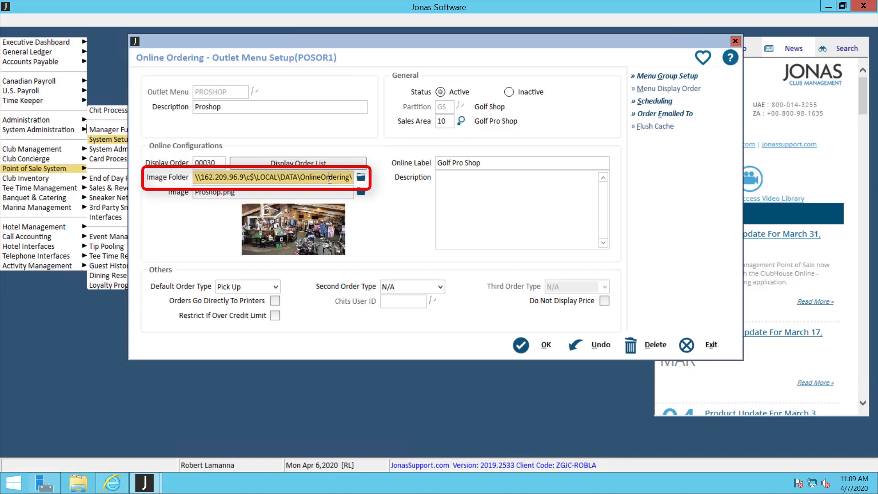
# Keep Pick Up as the default order type and set the second order type back to N/A
pyautogui.click(275, 286)
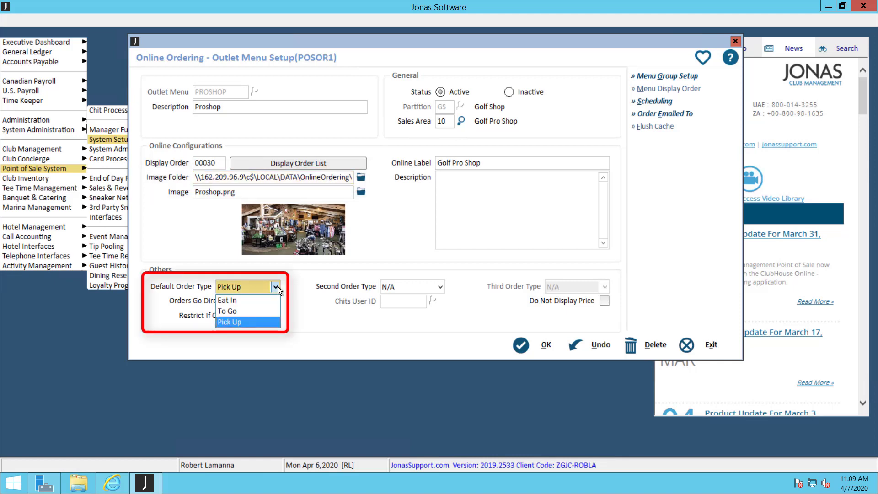
pyautogui.click(278, 287)
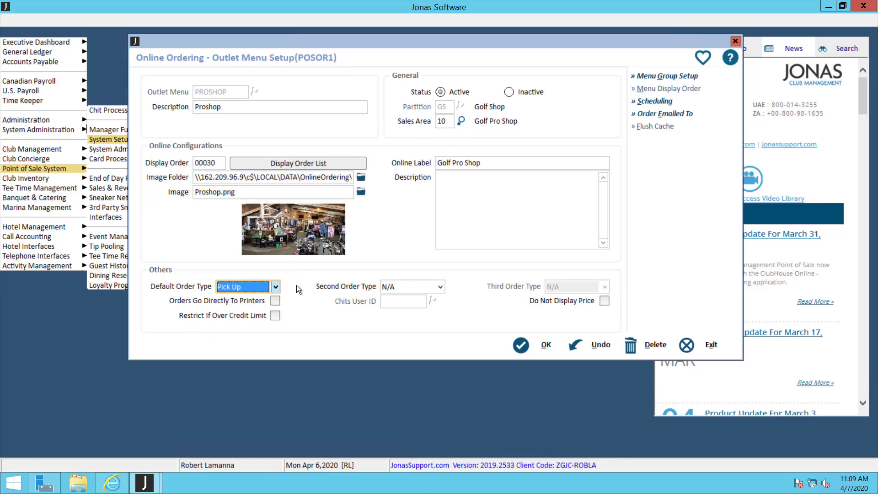
pyautogui.click(440, 287)
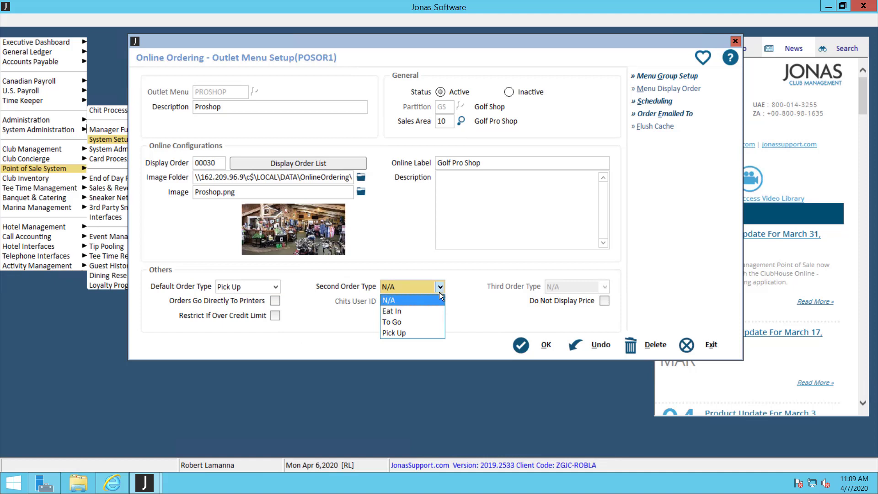
pyautogui.click(417, 323)
pyautogui.press('Tab')
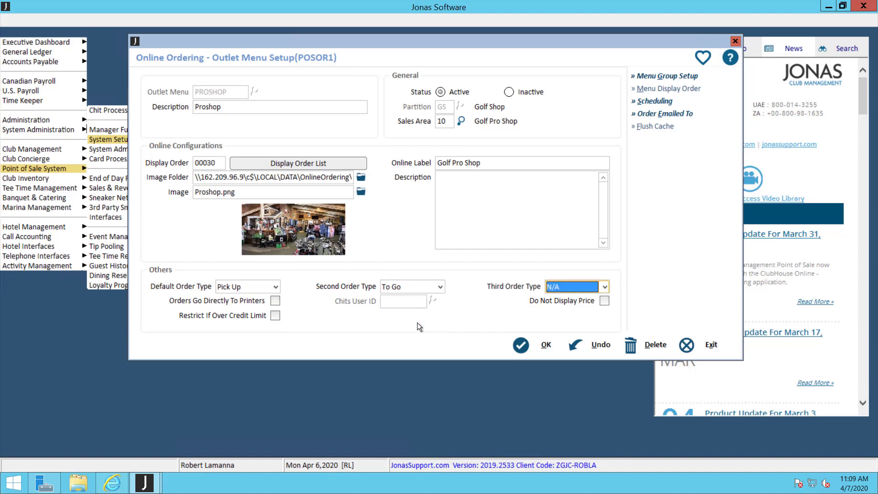
pyautogui.click(440, 287)
pyautogui.click(421, 298)
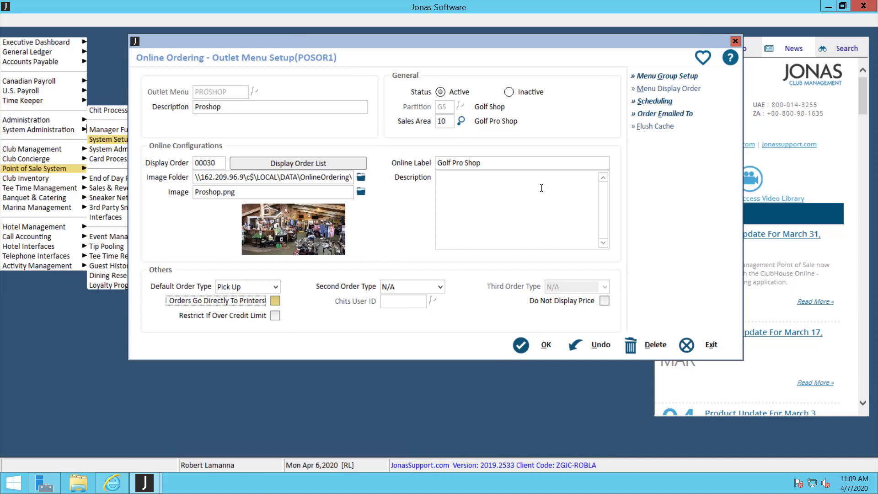
pyautogui.click(695, 114)
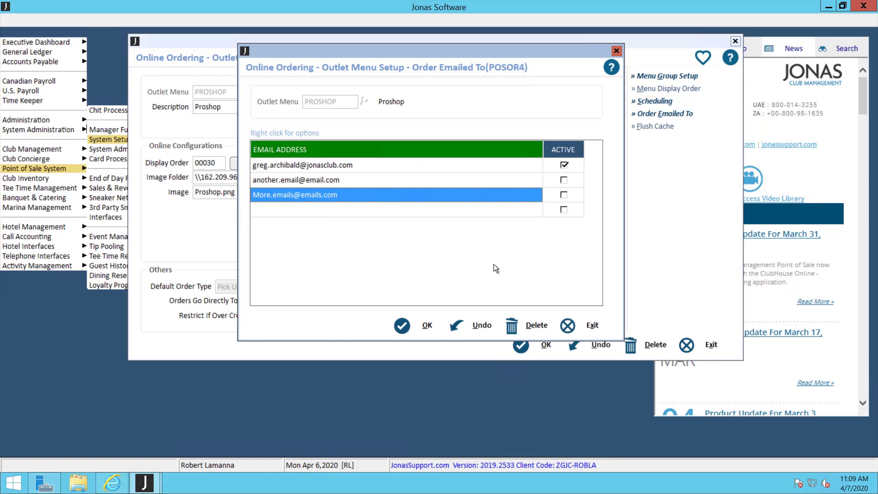
pyautogui.click(426, 325)
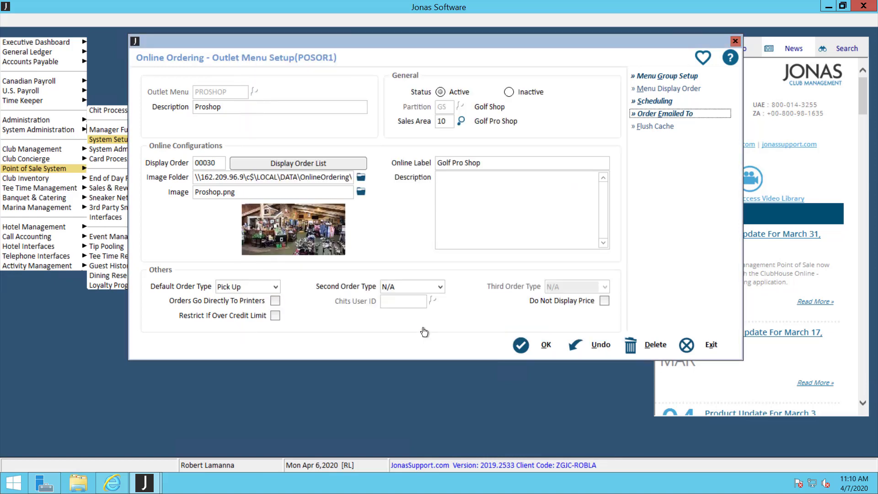
pyautogui.click(645, 103)
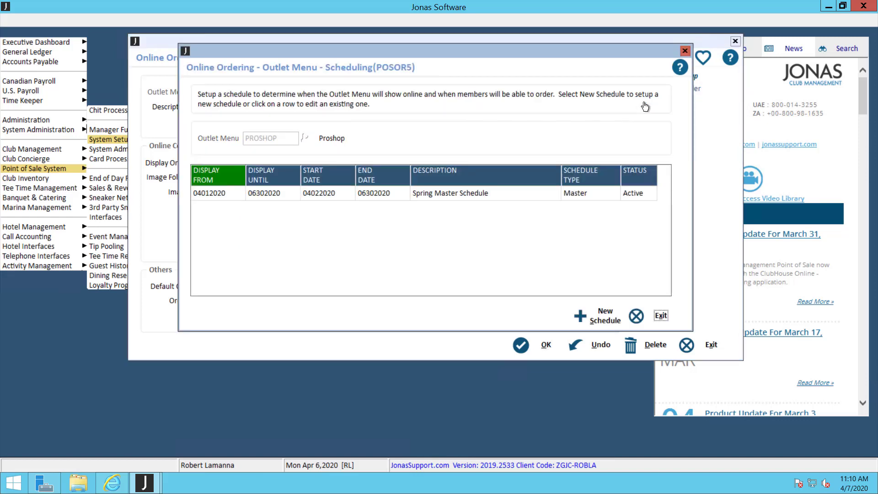
pyautogui.click(656, 317)
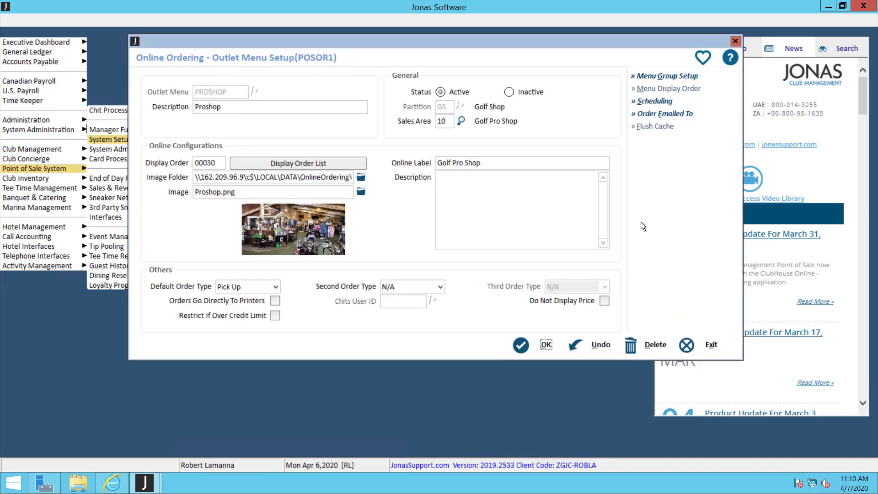
# Open Menu Group Setup and load the BALLS Golf Balls menu group
pyautogui.click(652, 77)
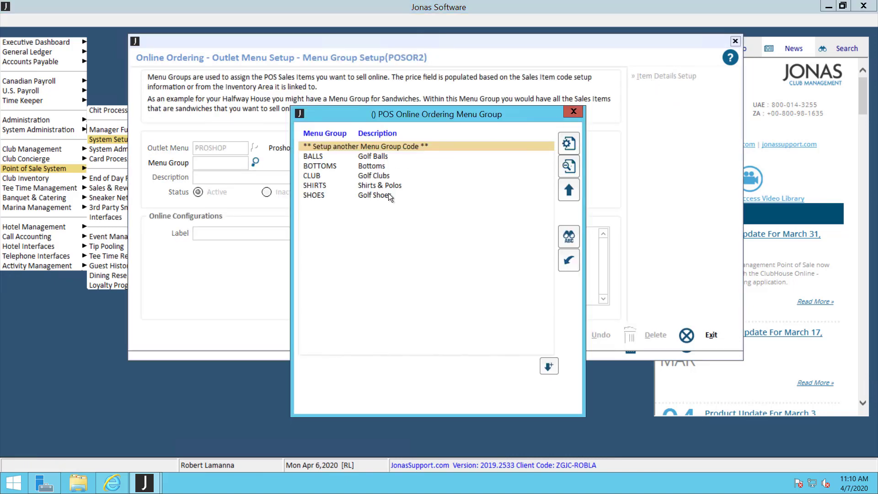
pyautogui.click(380, 158)
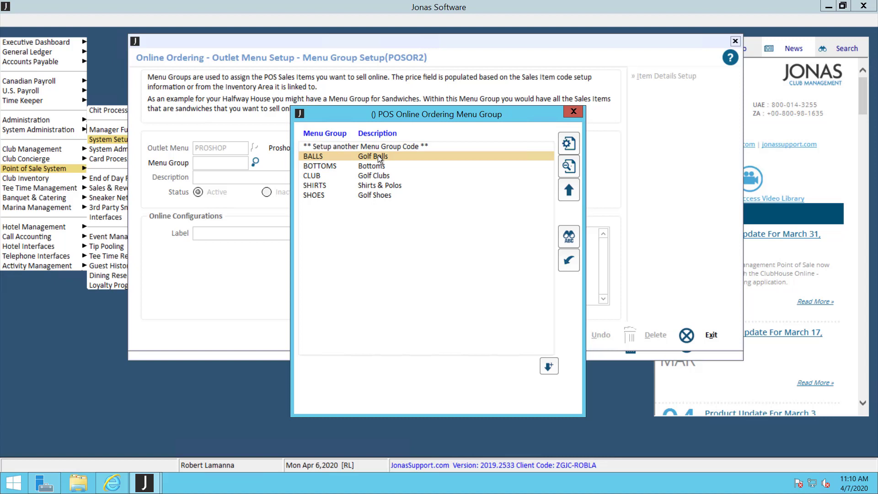
pyautogui.doubleClick(379, 158)
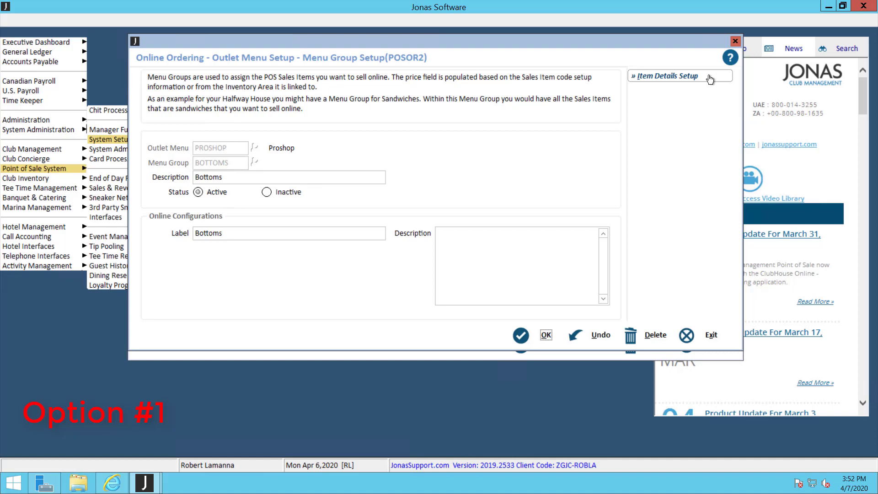
# Open the Mens UA Tapered Pants item from the Bottoms item list and review its online description
pyautogui.click(709, 78)
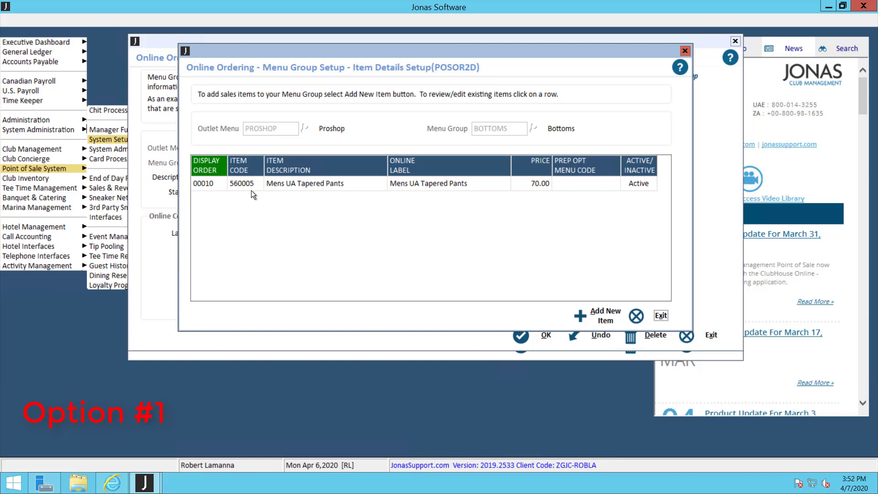
pyautogui.click(483, 184)
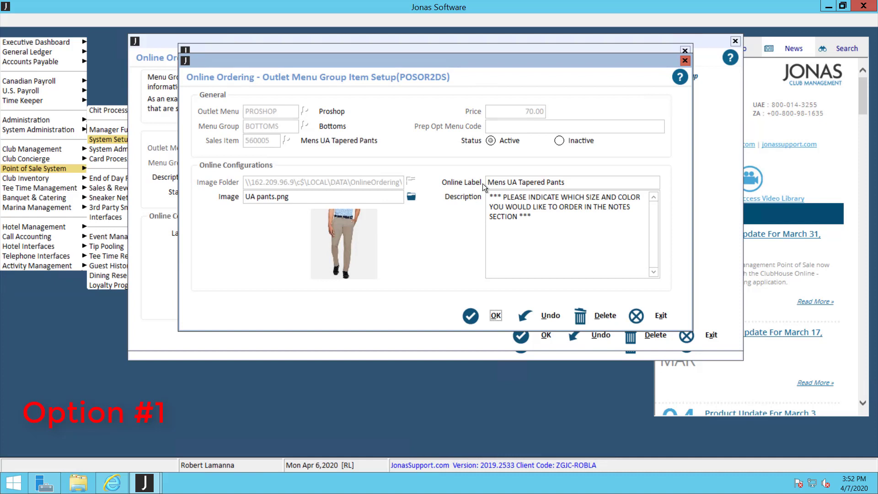
pyautogui.click(562, 230)
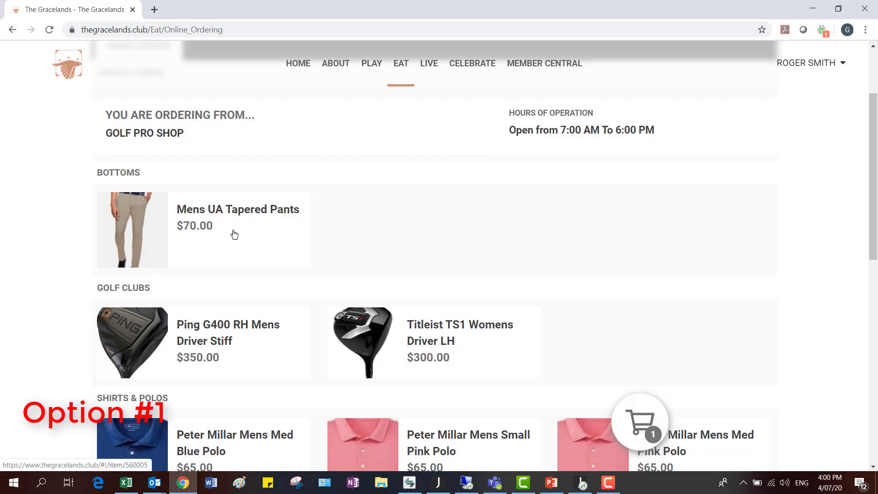
# Add the Mens UA Tapered Pants to the cart and view the order summary
pyautogui.click(226, 215)
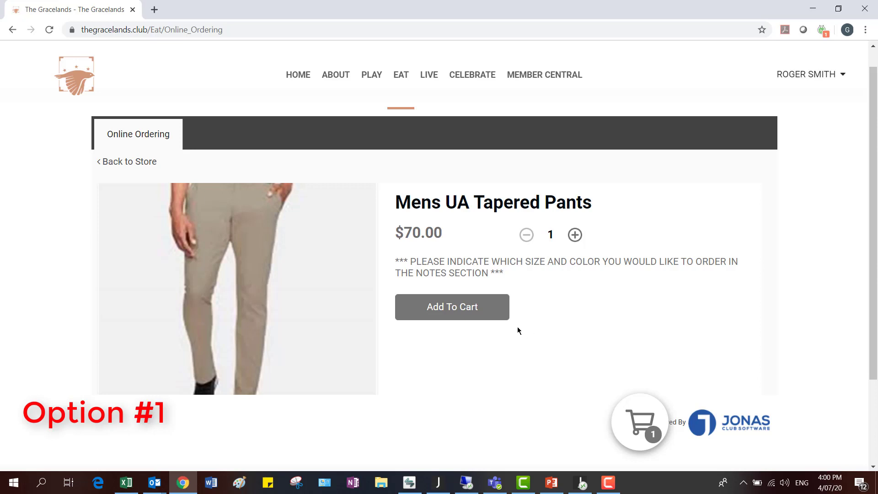
pyautogui.click(488, 312)
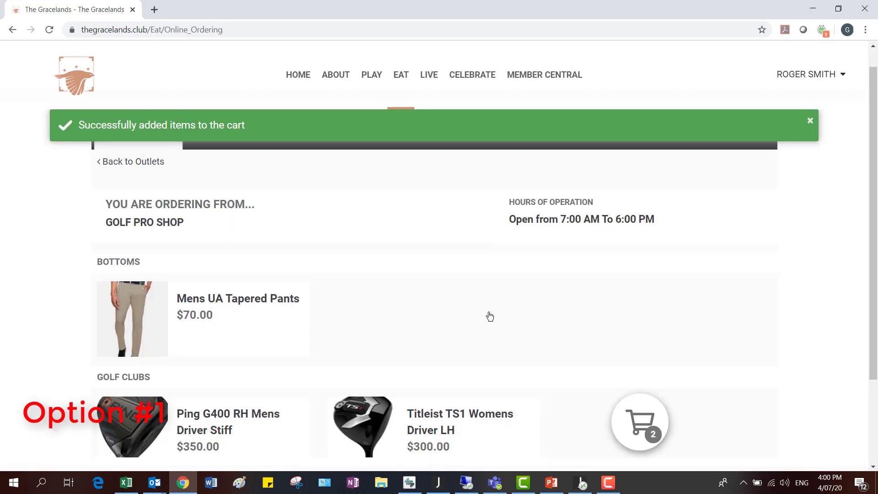
pyautogui.click(627, 420)
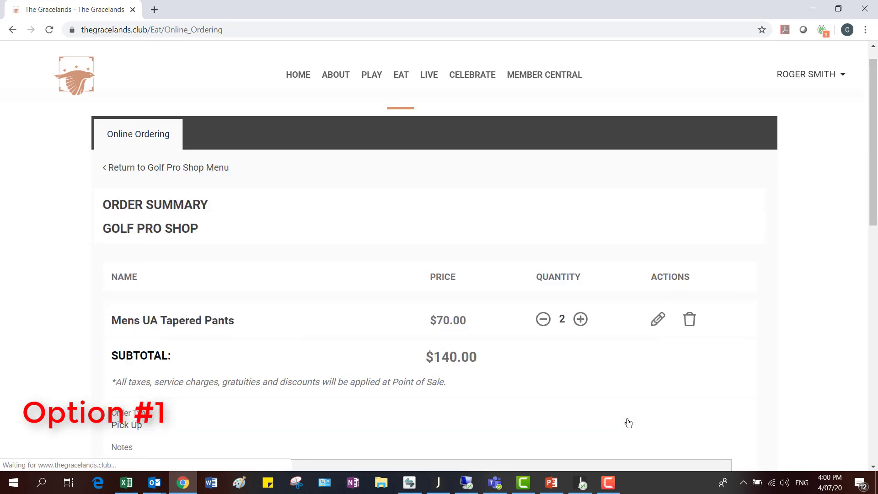
# Add the order note 'Size 34 - Navy Blue' and submit the pickup order
pyautogui.scroll(-2, 532, 346)
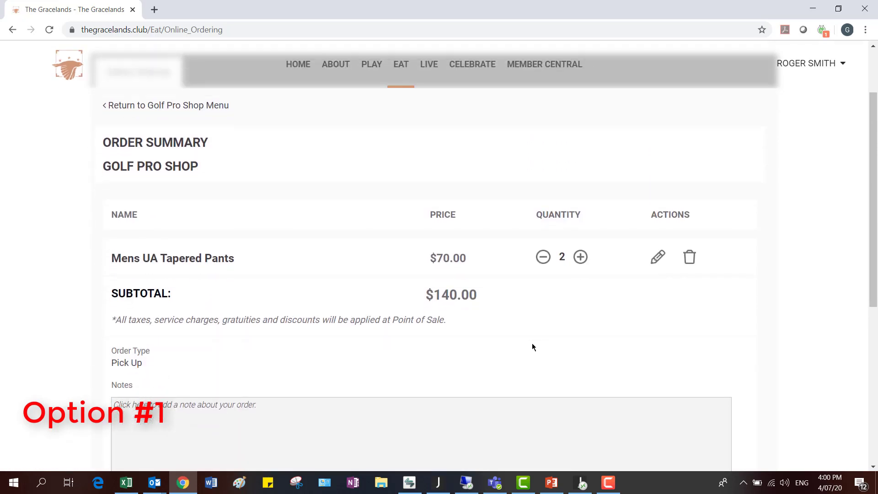
pyautogui.scroll(-2, 533, 346)
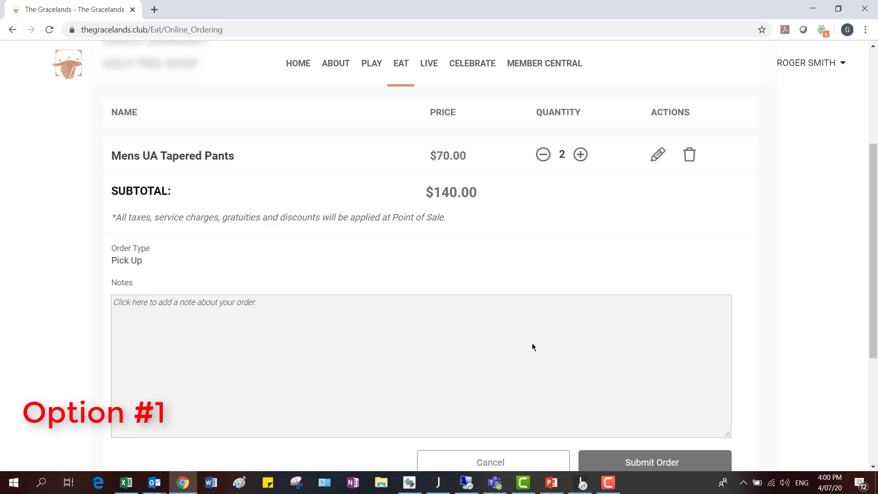
pyautogui.click(341, 317)
pyautogui.write('Size')
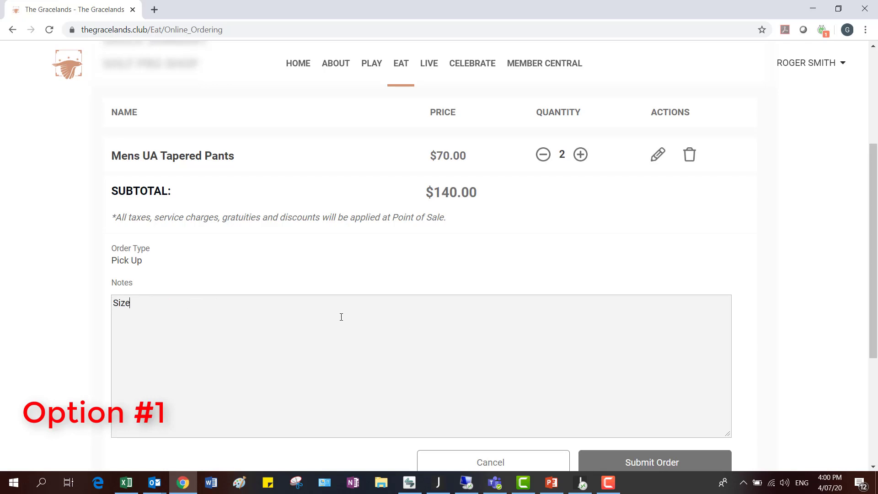
pyautogui.write(' 34 - Navy Blue')
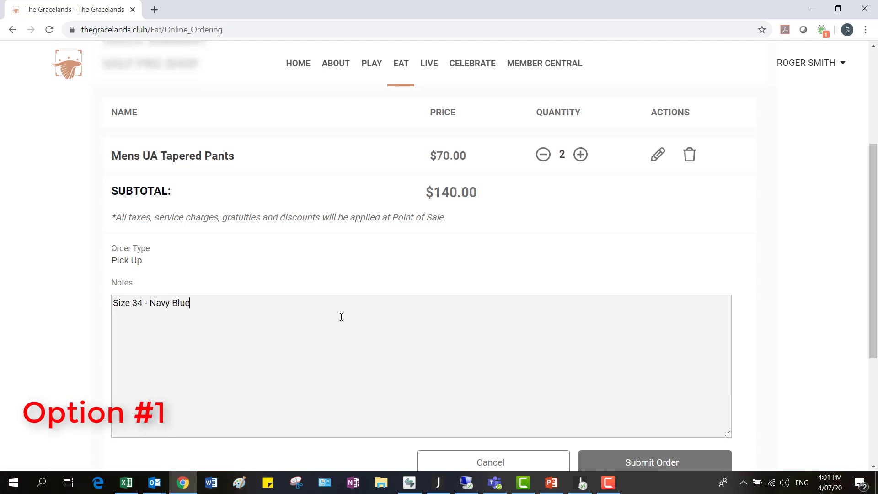
pyautogui.scroll(-1, 341, 317)
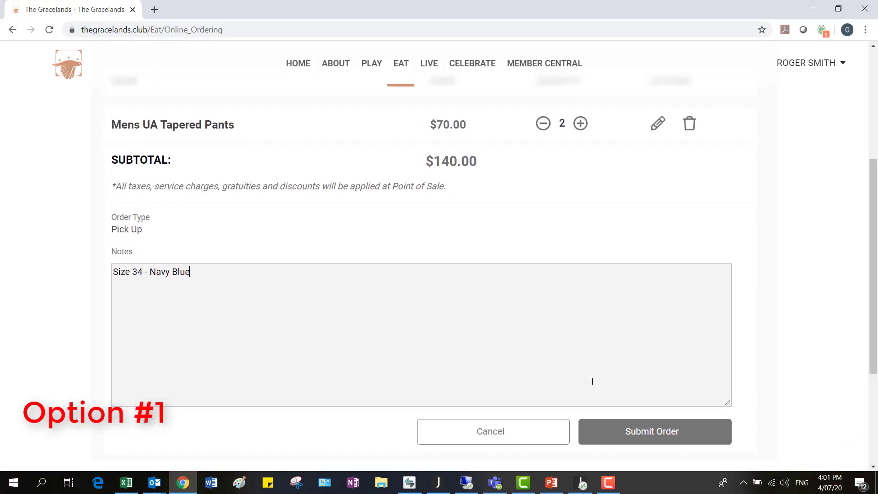
pyautogui.click(643, 440)
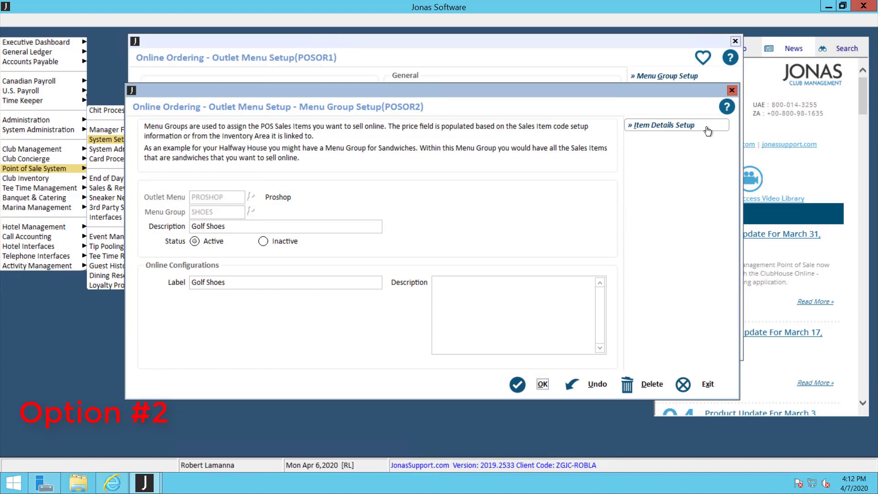
# Review the FJ Tour X item details in the Golf Shoes item list
pyautogui.click(707, 130)
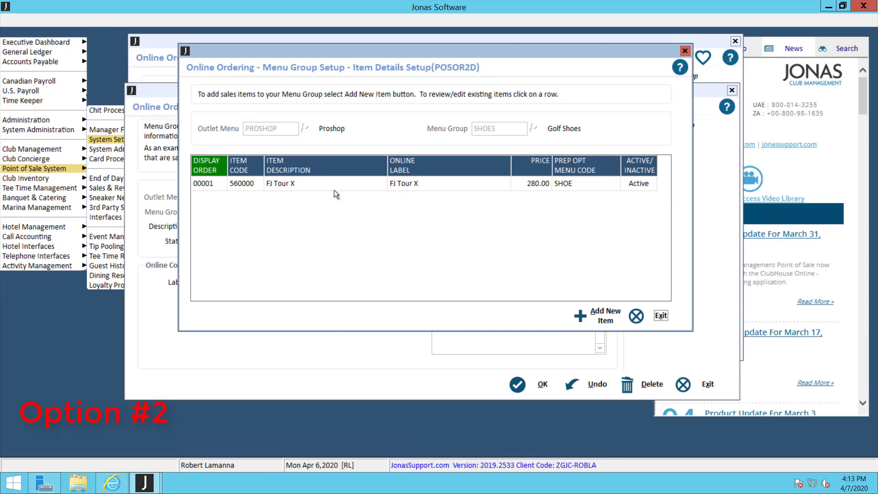
pyautogui.click(348, 182)
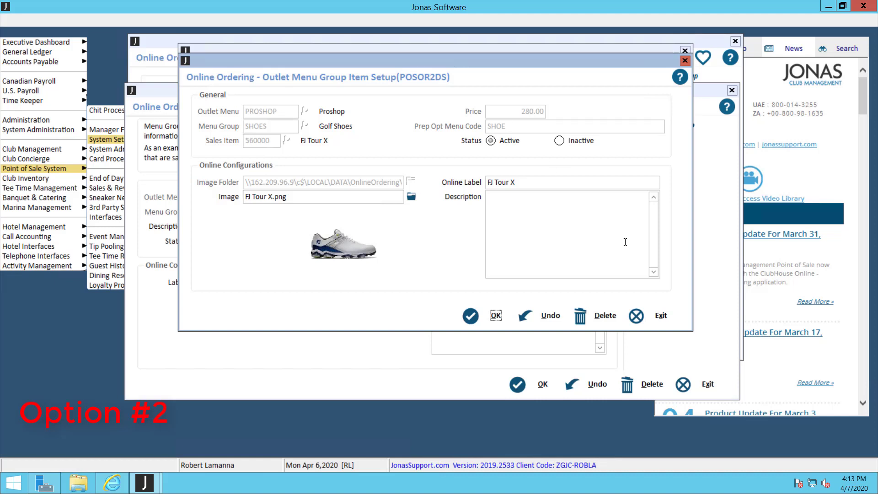
pyautogui.click(658, 315)
# Close the item list, the Golf Shoes menu group setup and the outlet setup
pyautogui.click(655, 315)
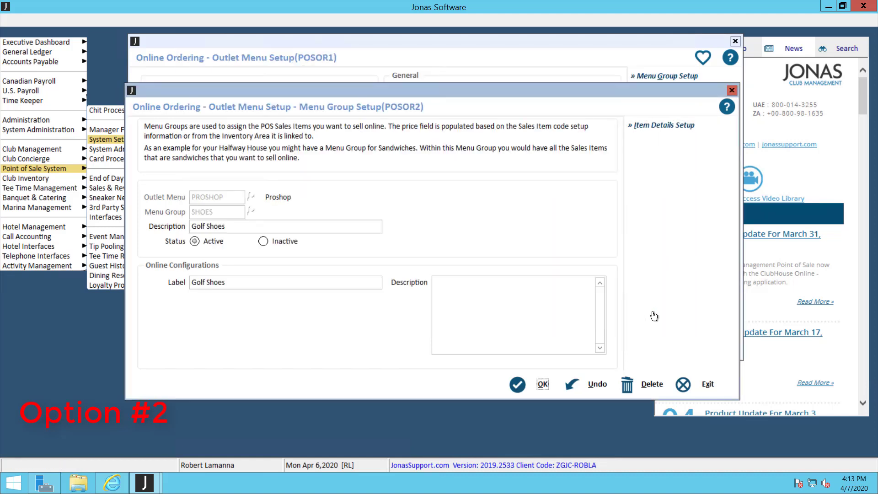
pyautogui.press('Escape')
pyautogui.press('Escape')
pyautogui.press('Escape')
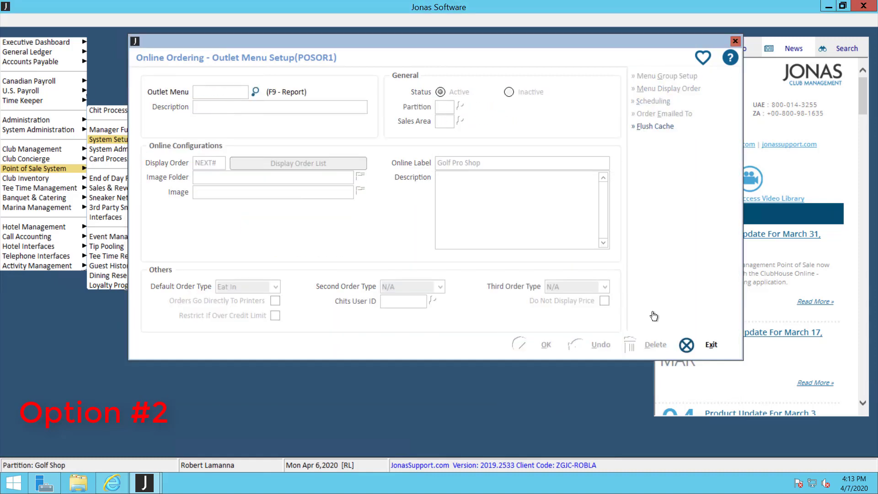
pyautogui.press('Escape')
pyautogui.press('Escape')
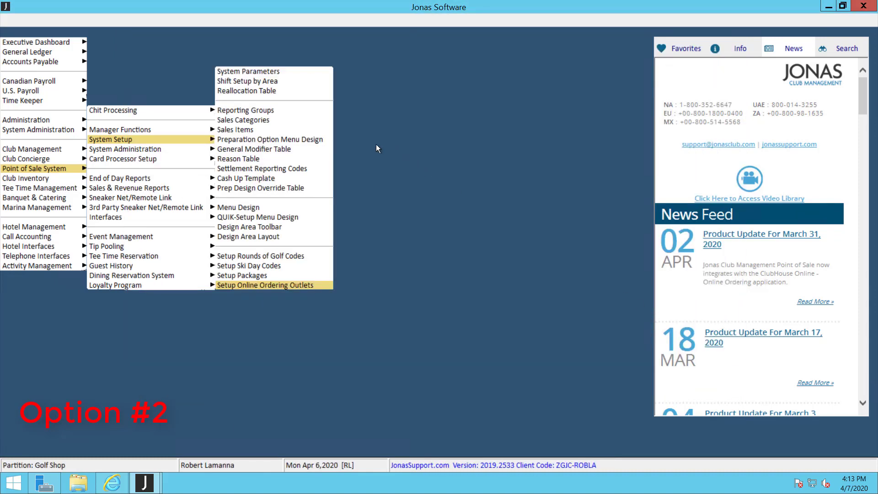
# Load the SHOE preparation option and inspect the size 7 entry with its 0.00 price
pyautogui.click(326, 139)
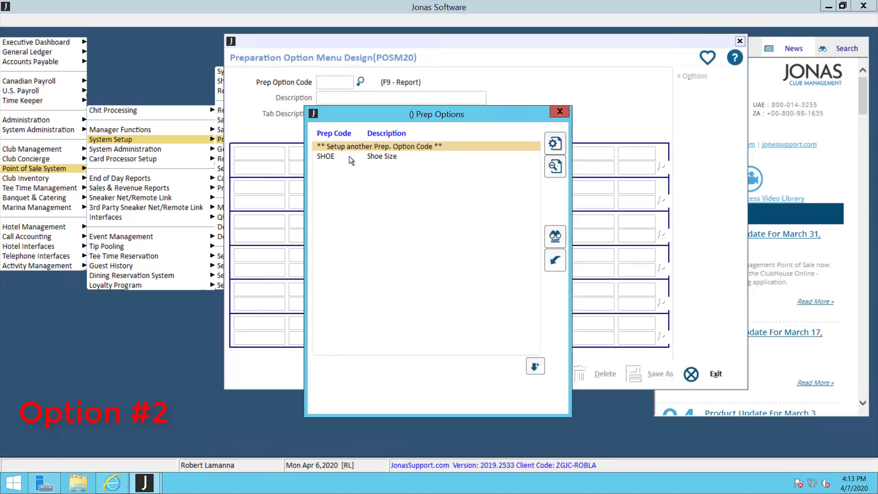
pyautogui.doubleClick(349, 155)
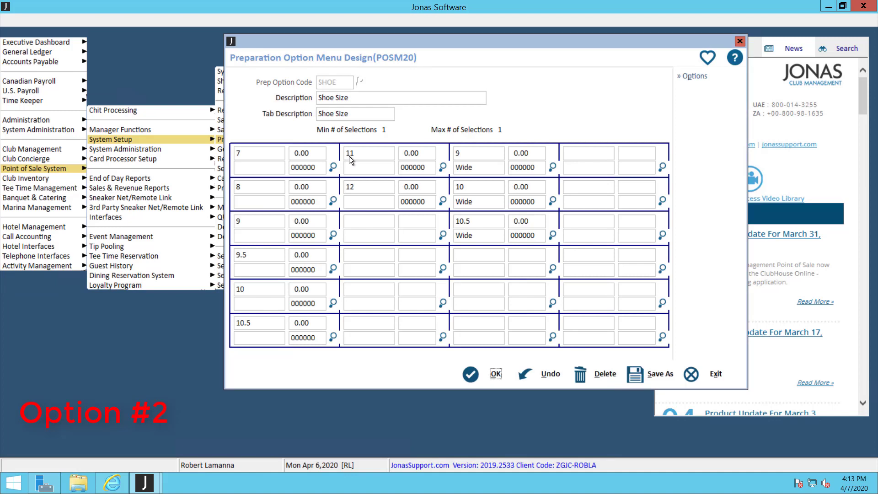
pyautogui.click(274, 153)
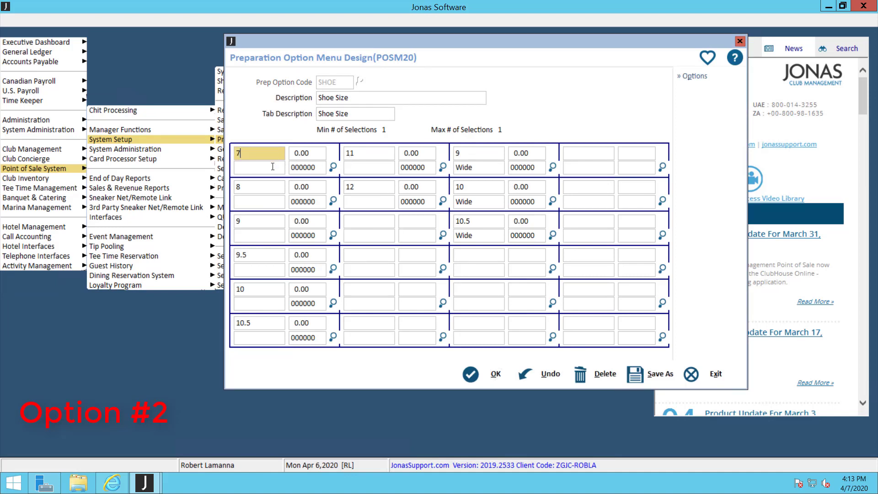
pyautogui.click(272, 167)
pyautogui.click(319, 153)
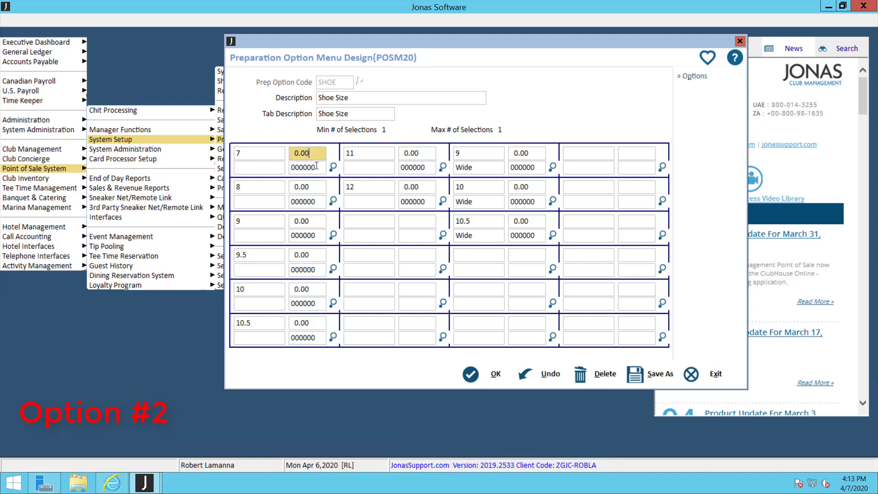
pyautogui.click(316, 167)
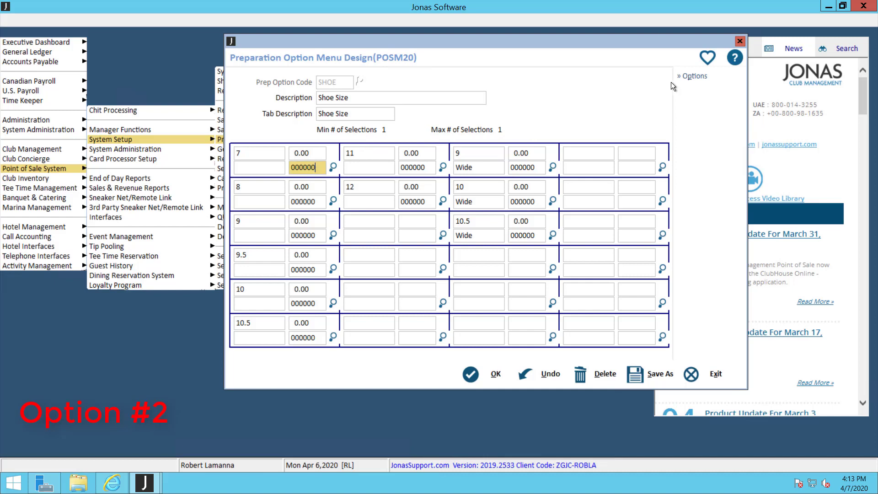
# Keep minimum and maximum selections at 1 and save the SHOE preparation option
pyautogui.click(685, 78)
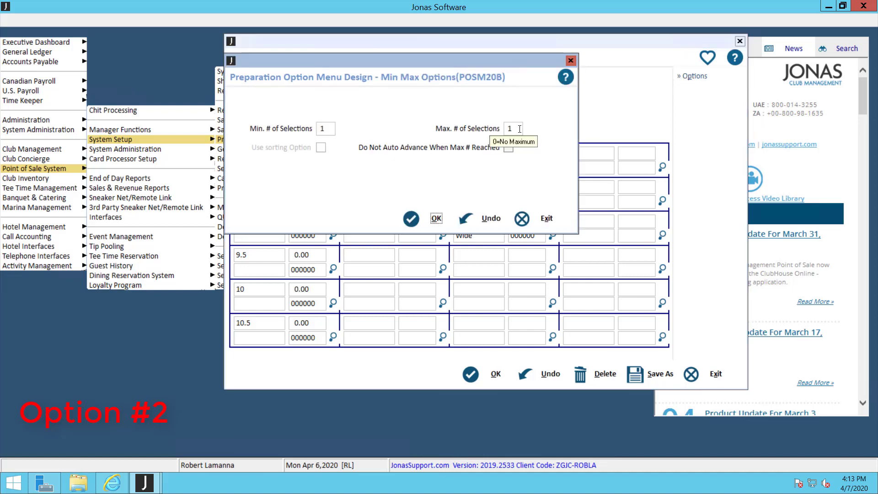
pyautogui.click(435, 219)
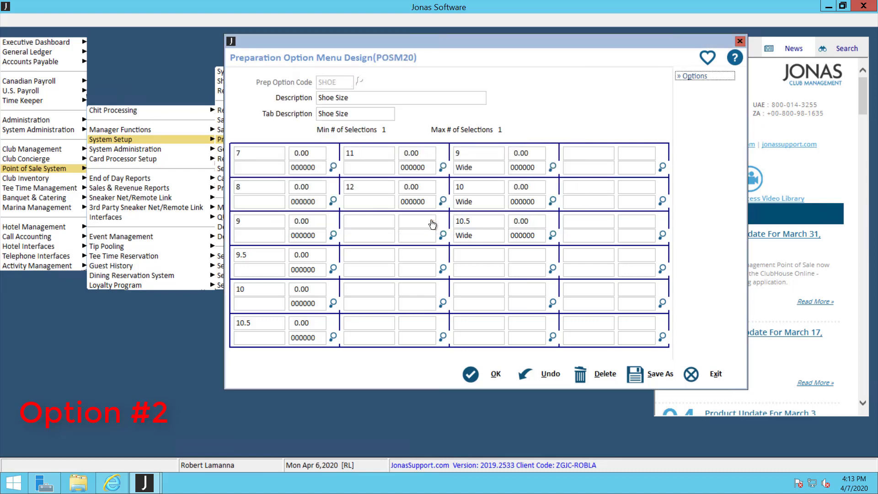
pyautogui.click(494, 376)
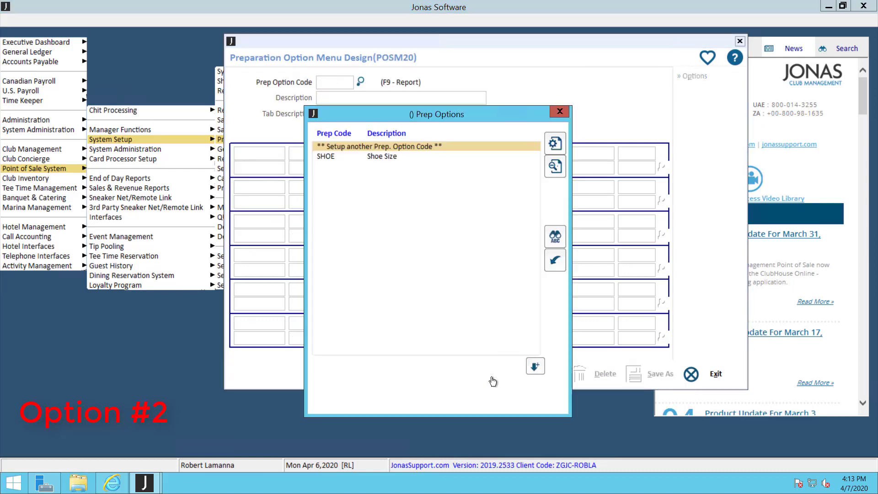
# Load sales item 560000 FJ Tour X and assign SHOE Shoe Size as Preparation Option Menu Code 1
pyautogui.press('Escape')
pyautogui.press('Escape')
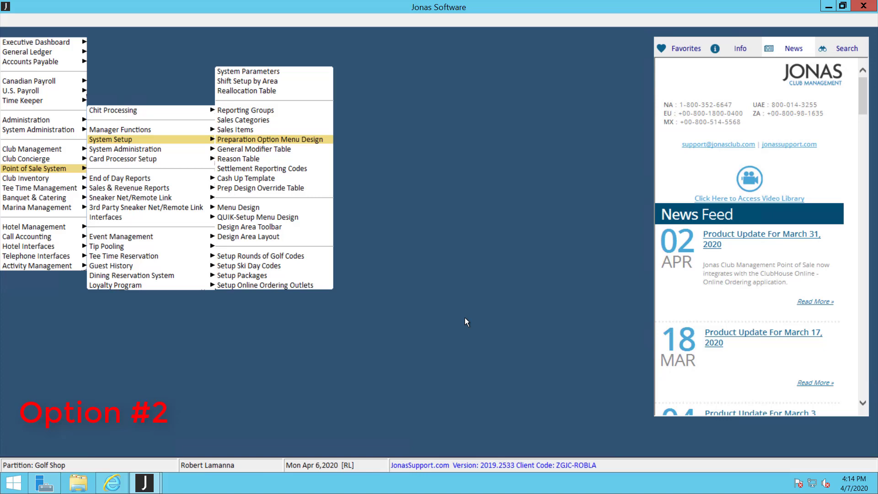
pyautogui.click(324, 128)
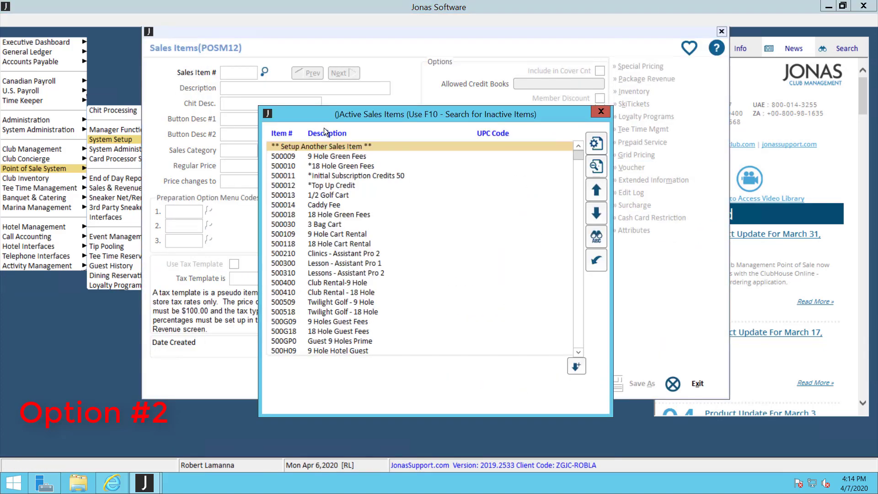
pyautogui.write('56')
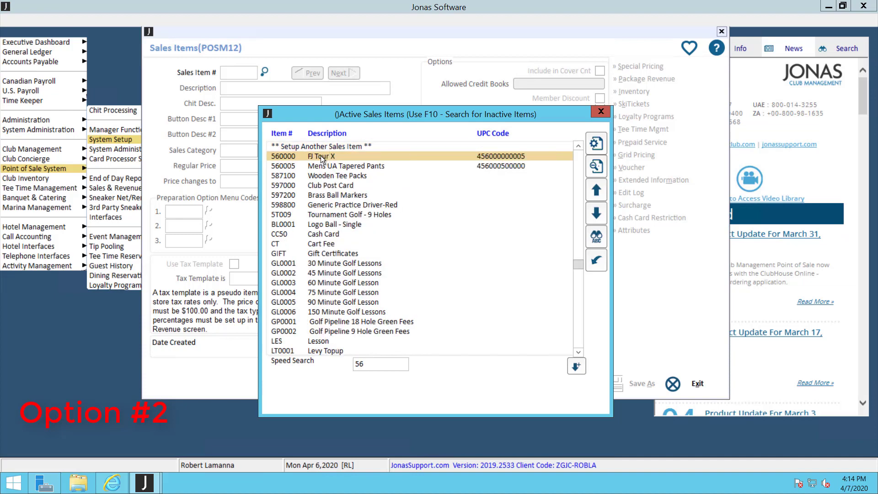
pyautogui.press('Return')
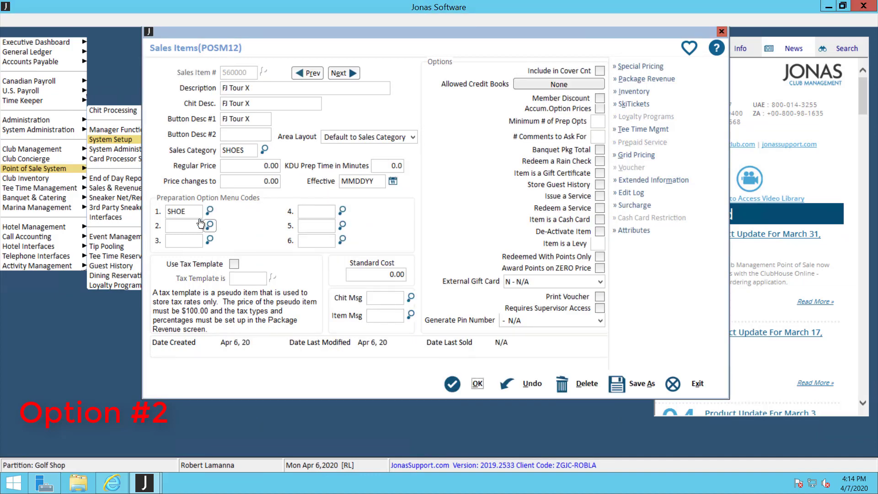
pyautogui.click(210, 211)
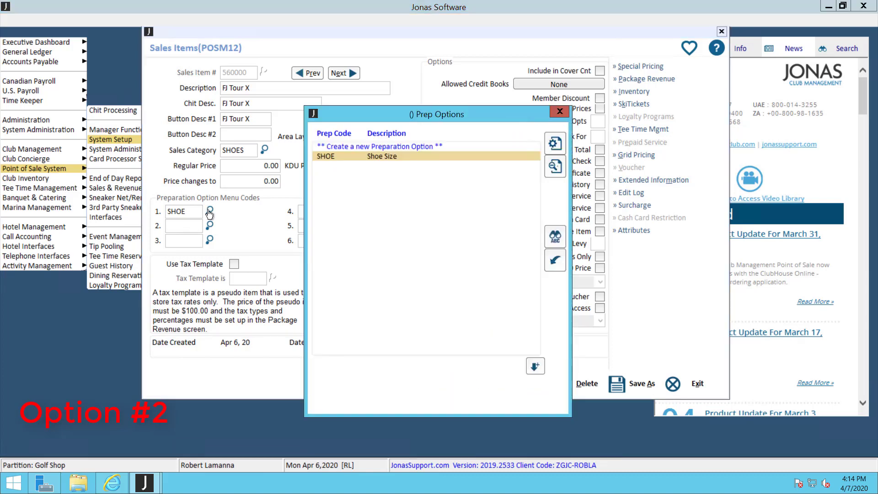
pyautogui.doubleClick(360, 156)
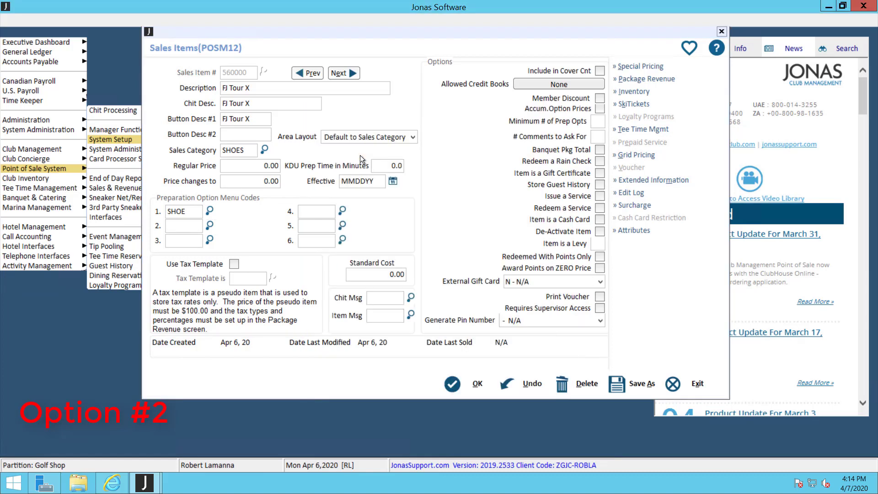
pyautogui.click(193, 215)
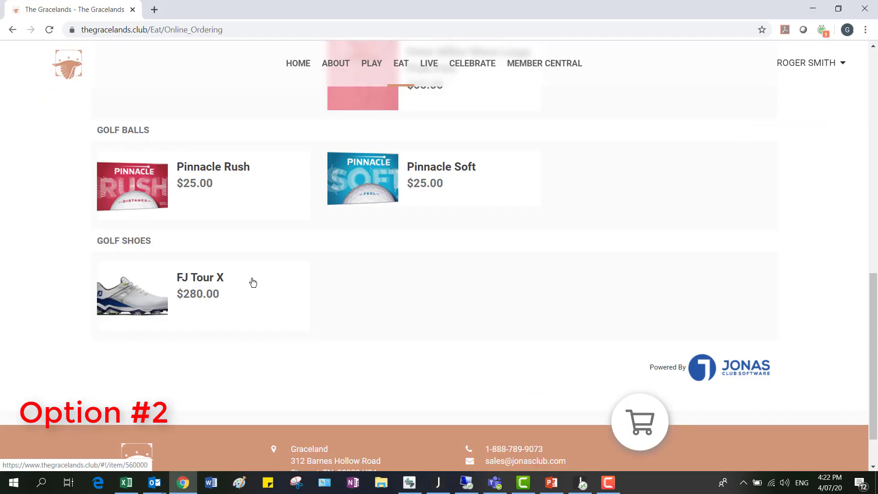
# Choose shoe size 10 for the FJ Tour X and add it to the cart
pyautogui.click(252, 282)
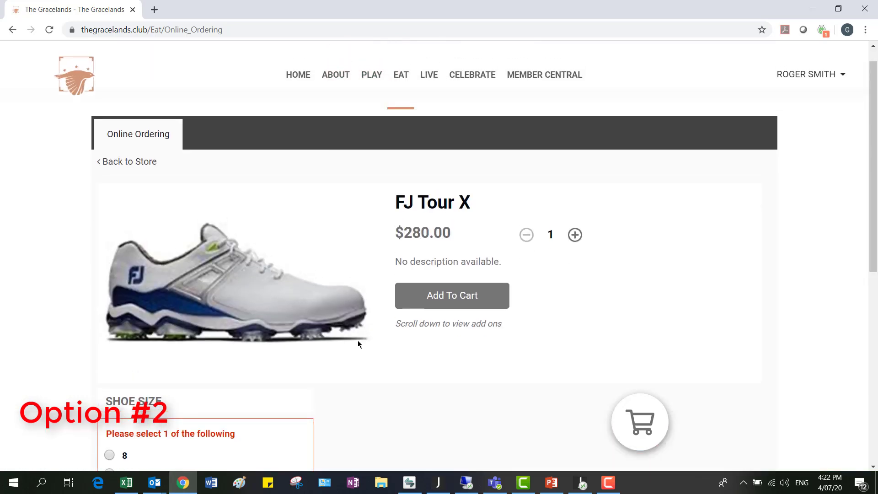
pyautogui.scroll(-6, 358, 344)
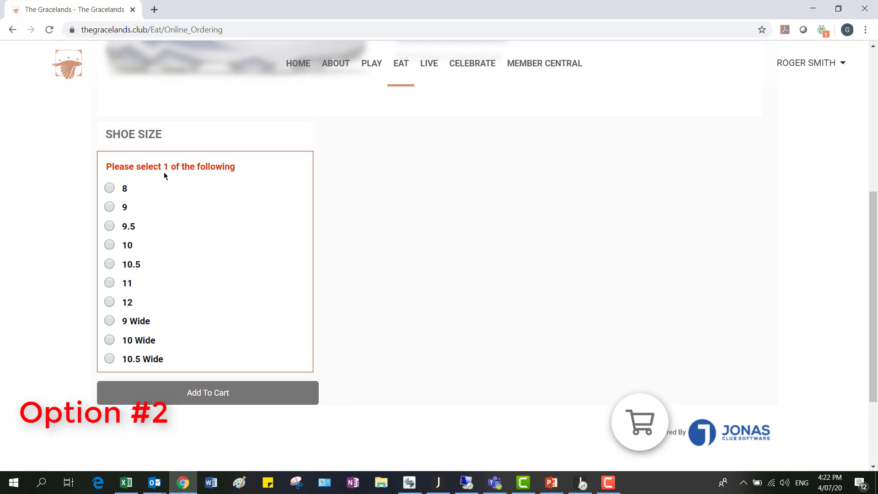
pyautogui.click(108, 245)
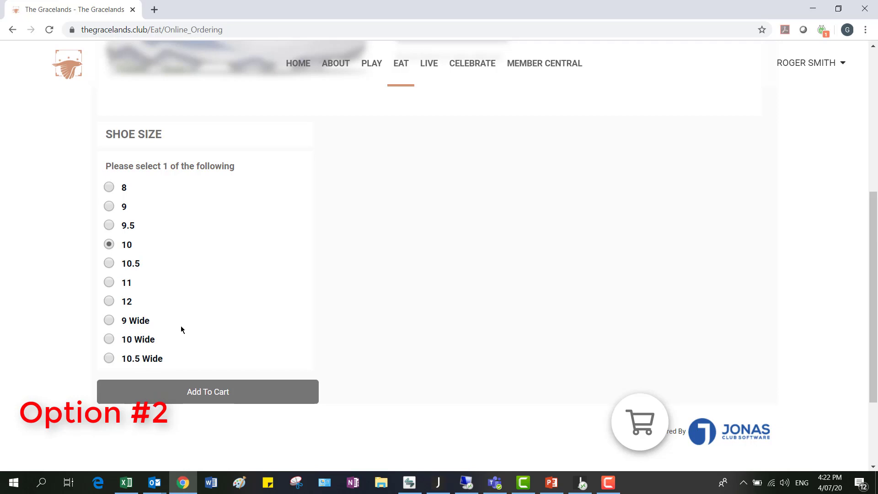
pyautogui.click(230, 392)
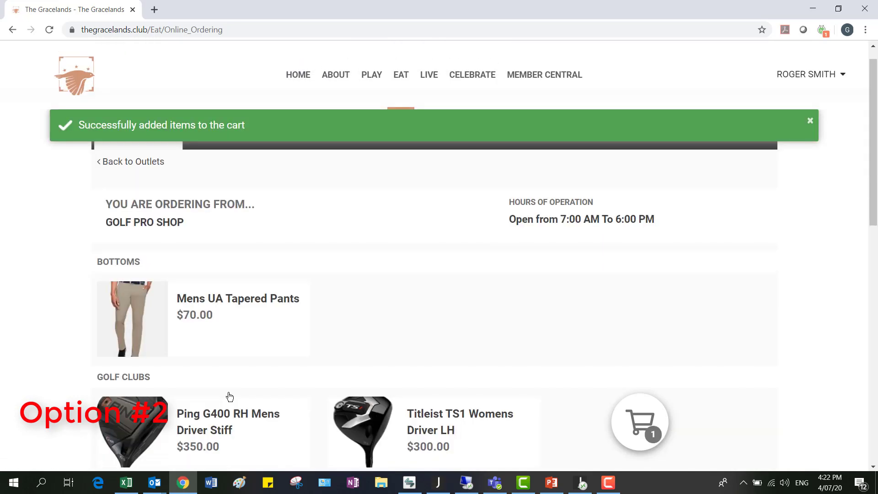
# Submit the FJ Tour X pick-up order from the order summary
pyautogui.click(642, 420)
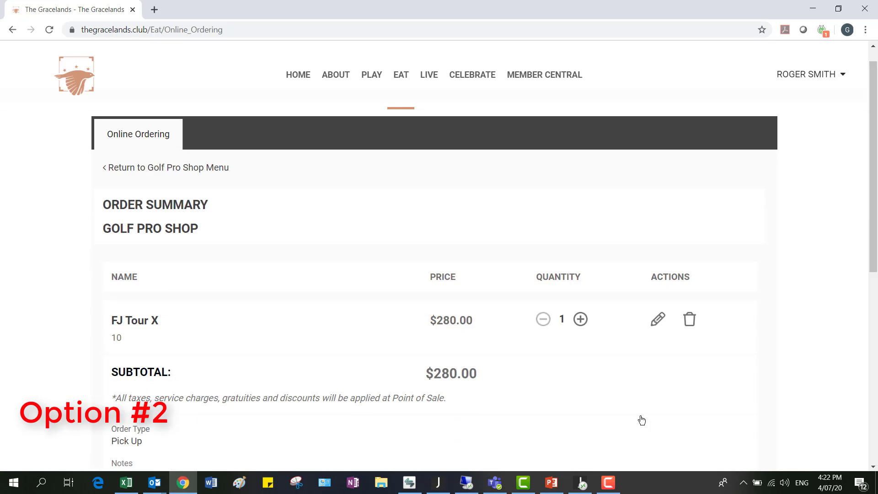
pyautogui.scroll(-3, 574, 407)
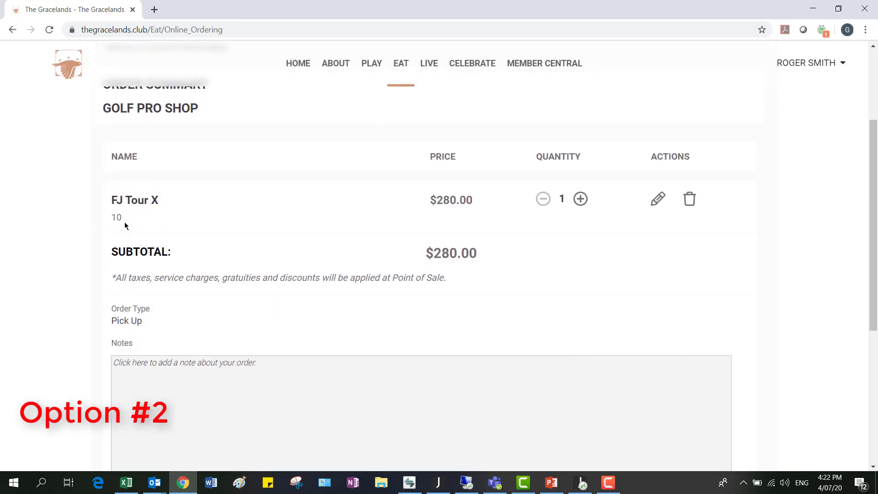
pyautogui.scroll(-5, 294, 277)
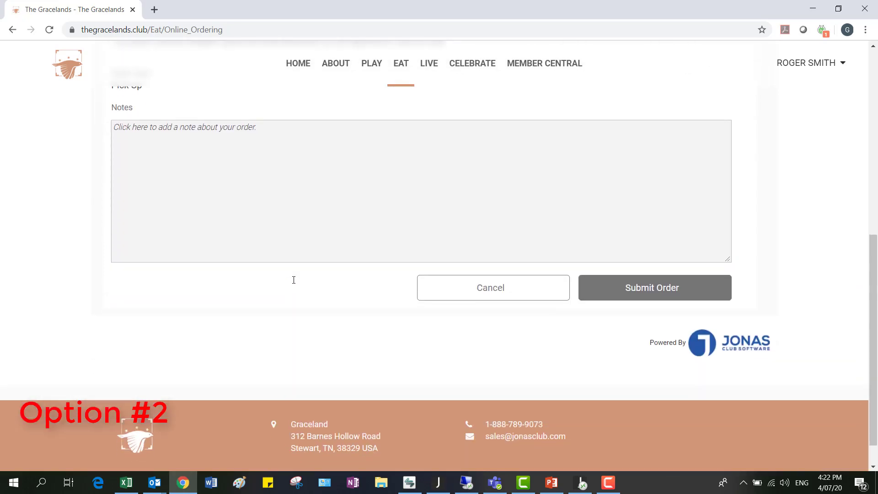
pyautogui.click(609, 292)
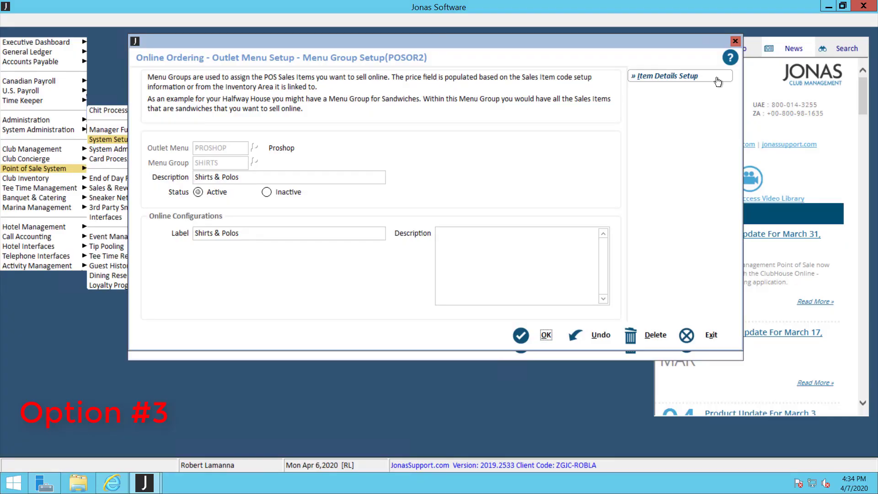
# Open the Item Details Setup list for the SHIRTS Shirts & Polos menu group
pyautogui.click(716, 81)
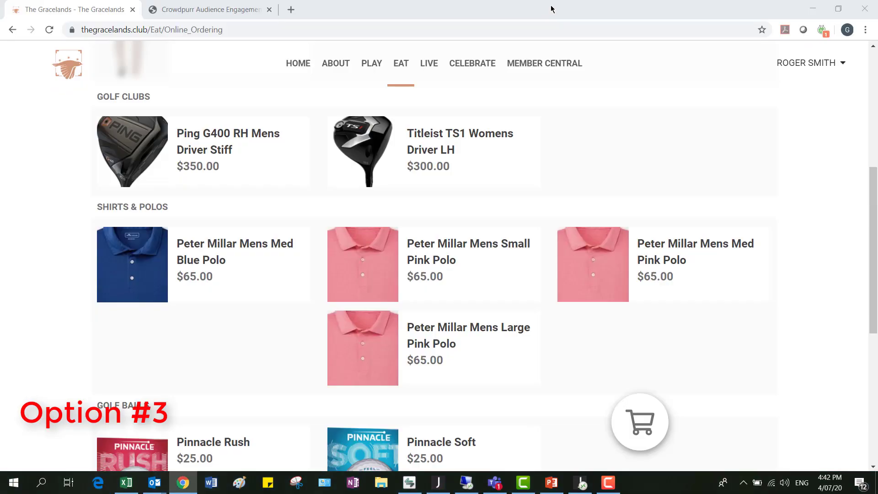
# Switch to the online ordering website to view the Shirts & Polos section
pyautogui.click(551, 8)
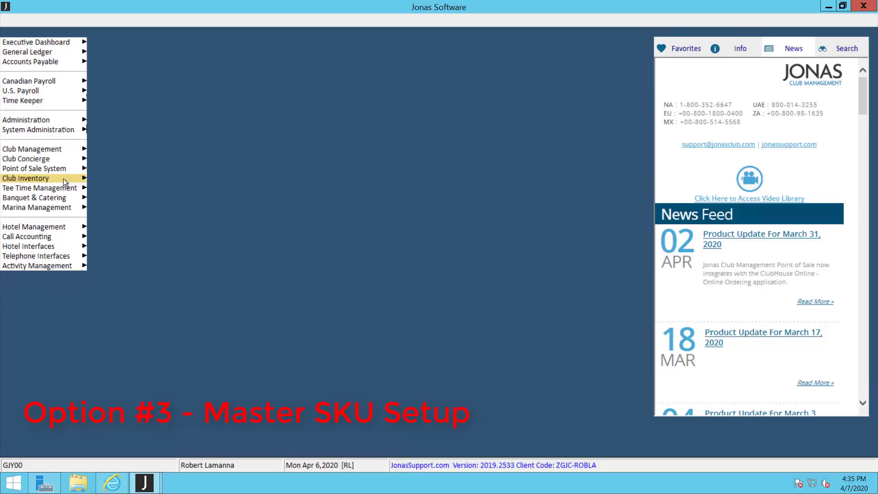
pyautogui.moveTo(63, 178)
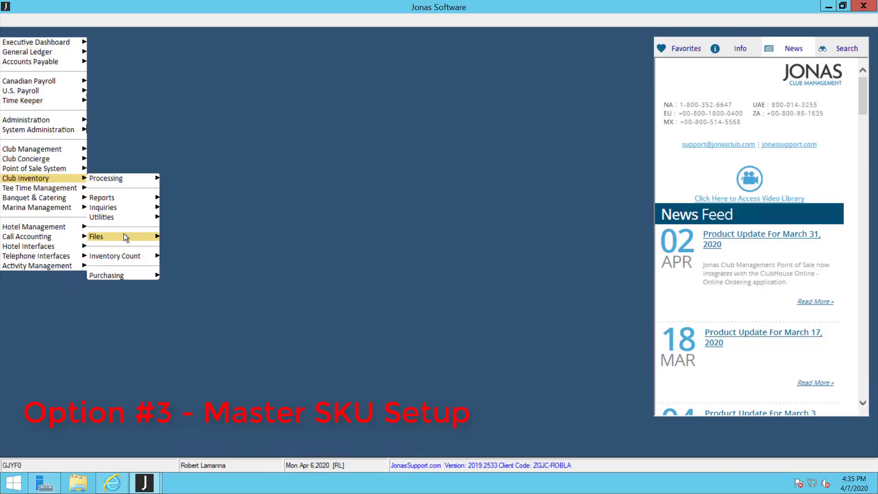
# Open the Master SKU #'s form (GJY70) from Club Inventory > Files
pyautogui.moveTo(123, 233)
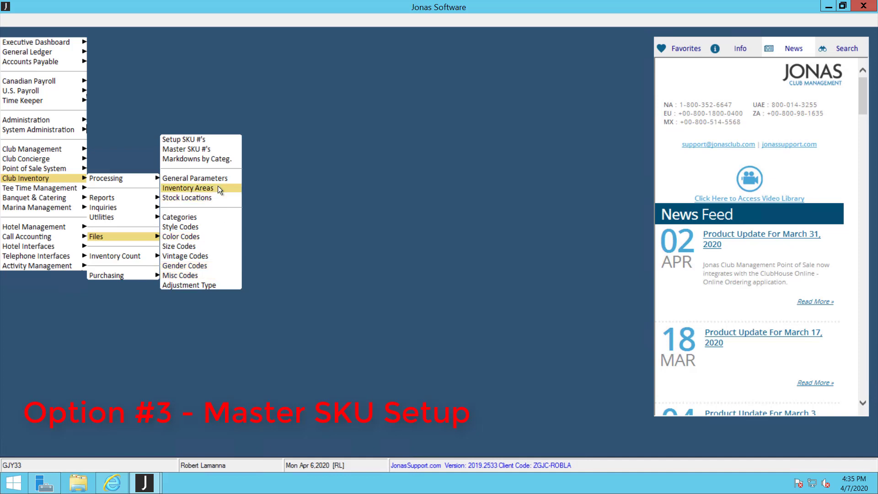
pyautogui.click(218, 149)
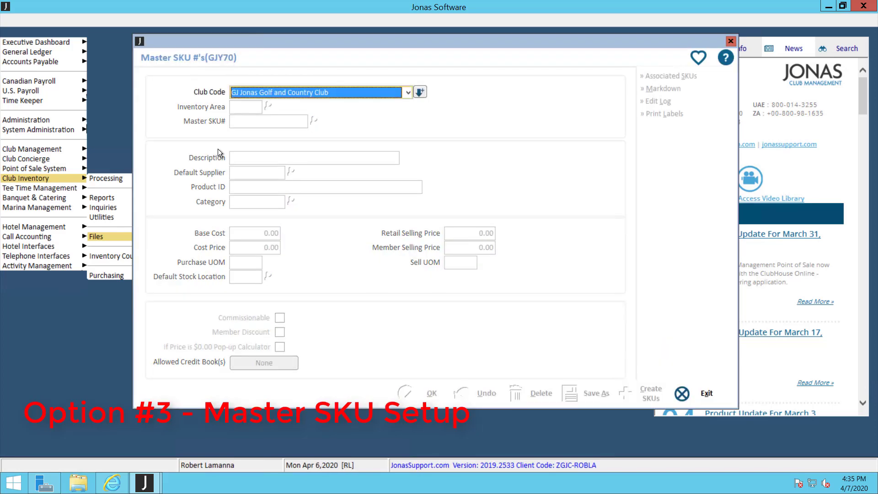
# In the GOLF Pro Shop area, start new master SKU WILSON DUO described 'Wilson Staff Duo'
pyautogui.press('Return')
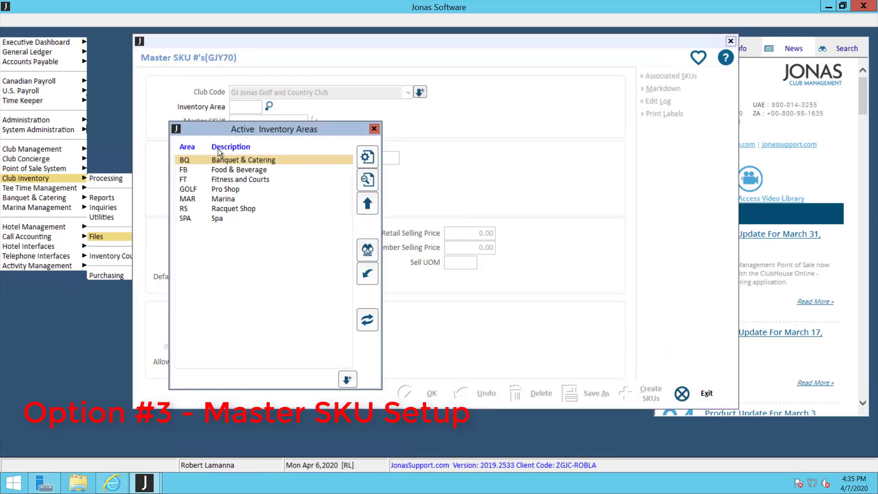
pyautogui.doubleClick(223, 190)
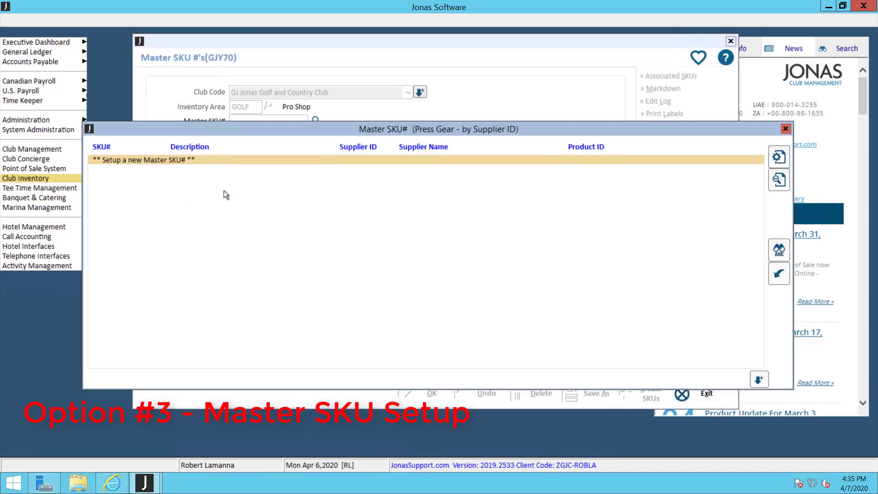
pyautogui.doubleClick(168, 160)
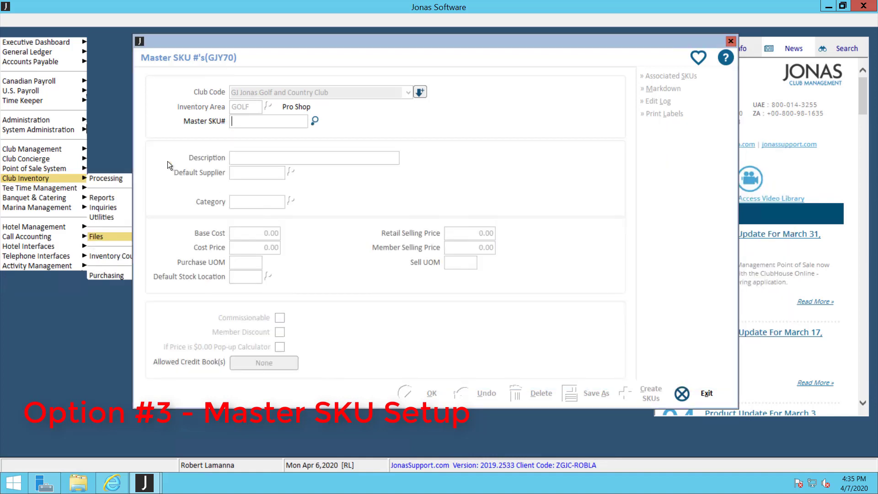
pyautogui.write('WILSON DUO')
pyautogui.press('Return')
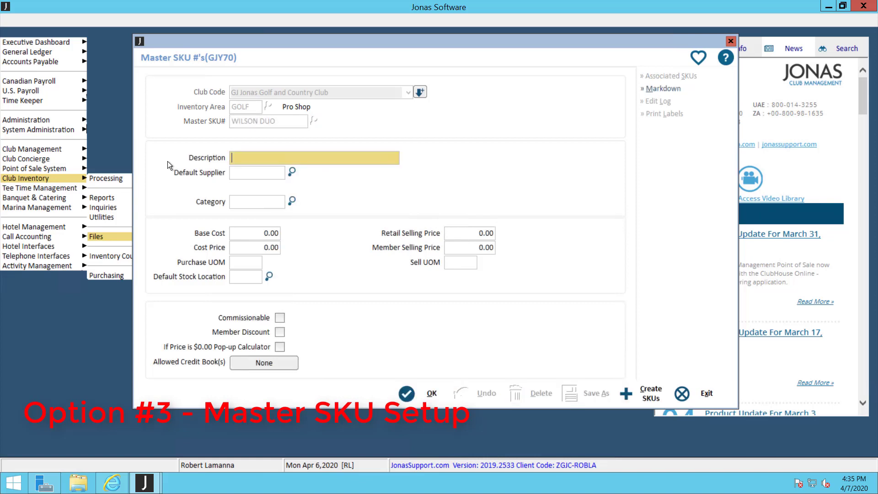
pyautogui.write('Wilson Staff Duo')
pyautogui.press('Return')
pyautogui.press('Return')
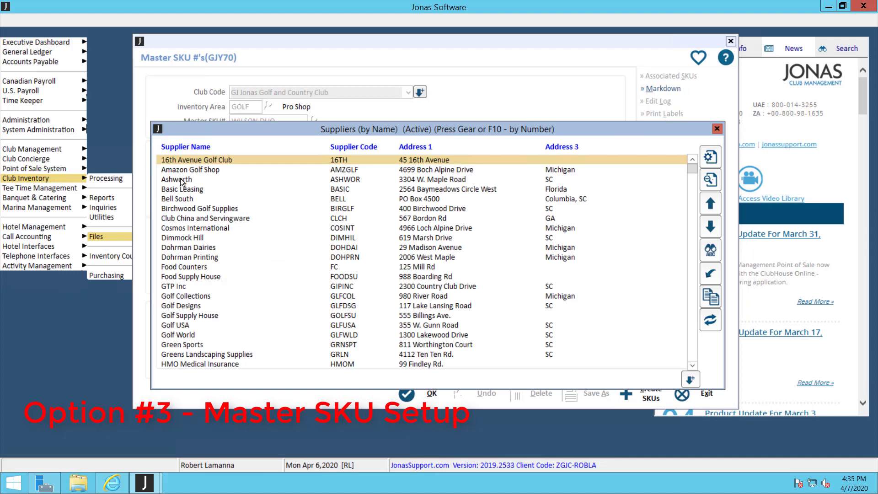
# Set supplier Ashworth, category Golf Balls, and base and cost price of 11.00
pyautogui.doubleClick(182, 180)
pyautogui.press('Return')
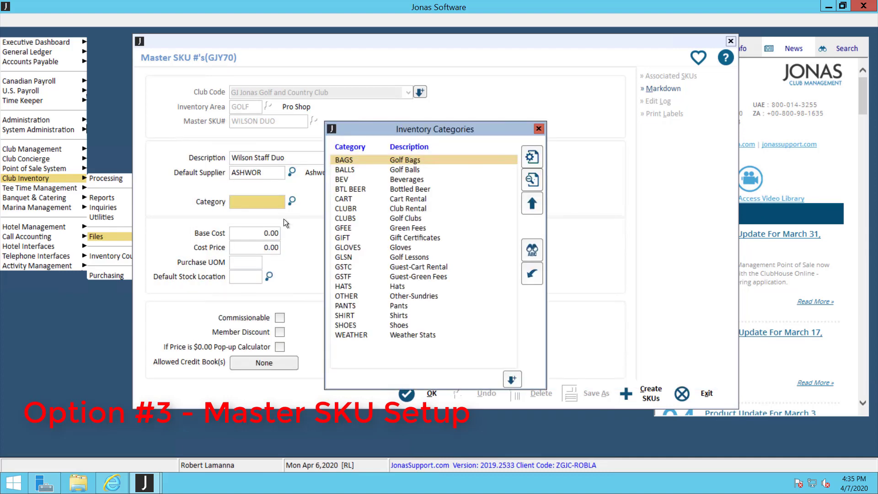
pyautogui.doubleClick(357, 169)
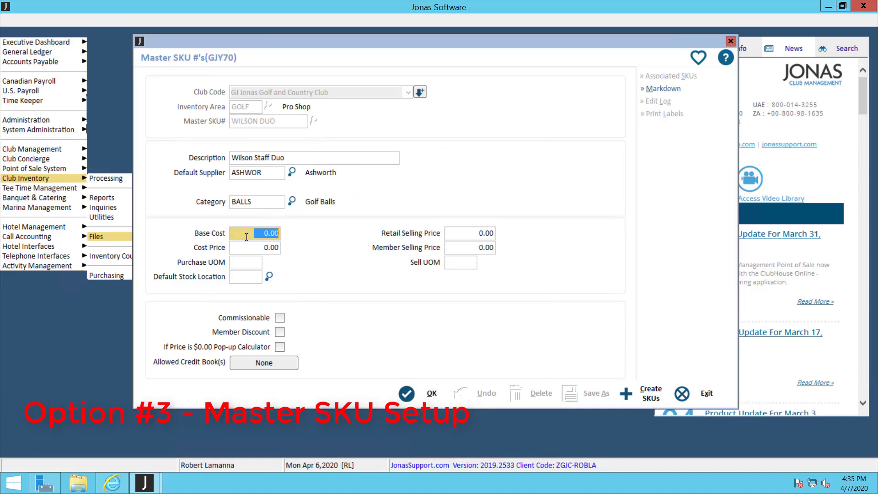
pyautogui.write('11')
pyautogui.press('Tab')
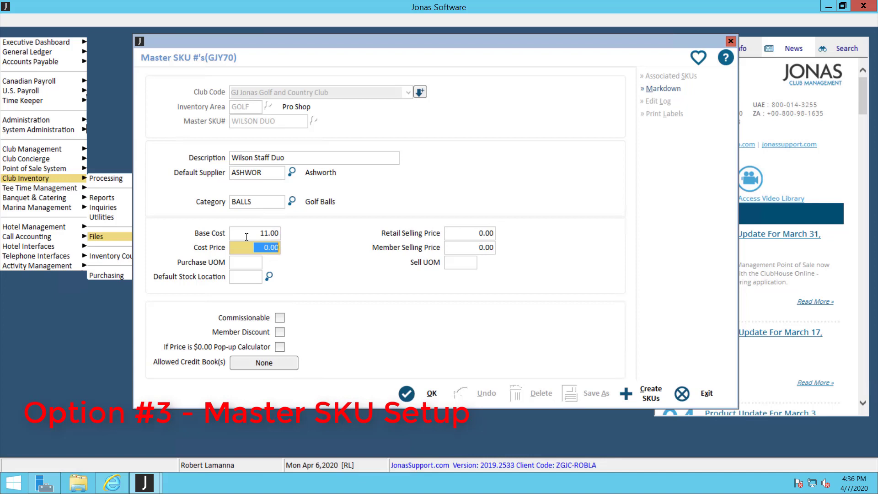
pyautogui.press('Tab')
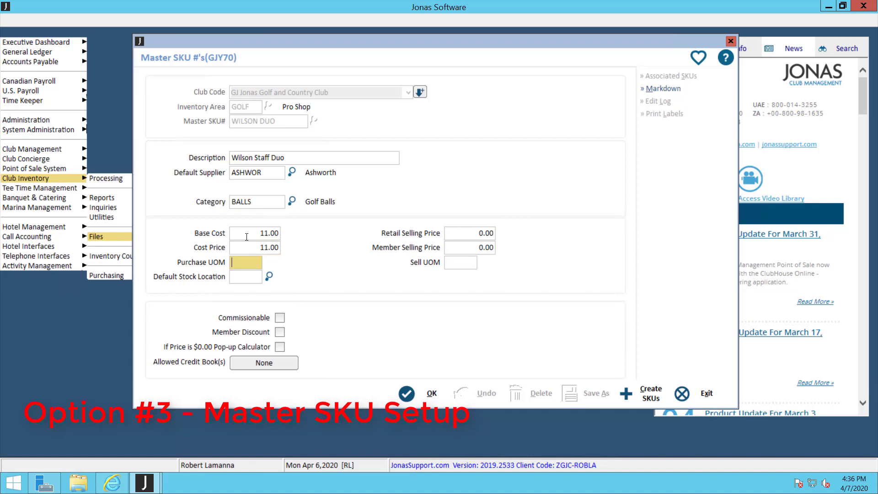
# Set stock location to MAIN and retail and member selling prices to 22.00
pyautogui.click(268, 277)
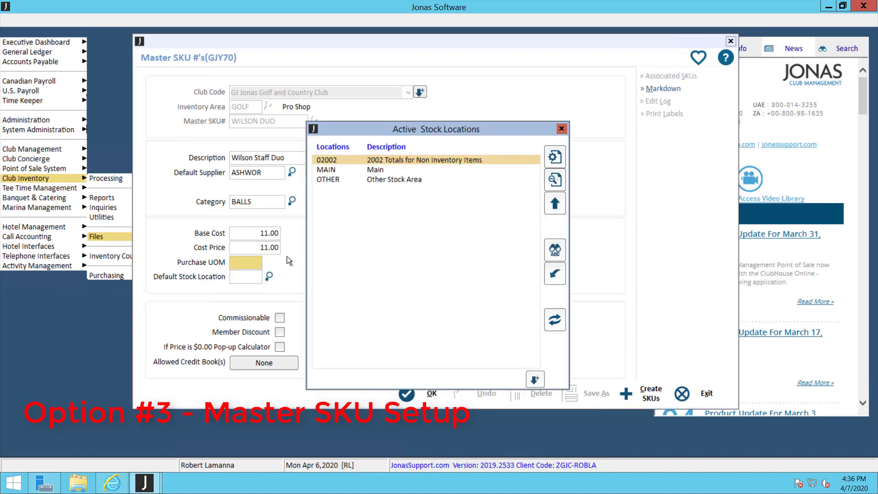
pyautogui.doubleClick(372, 169)
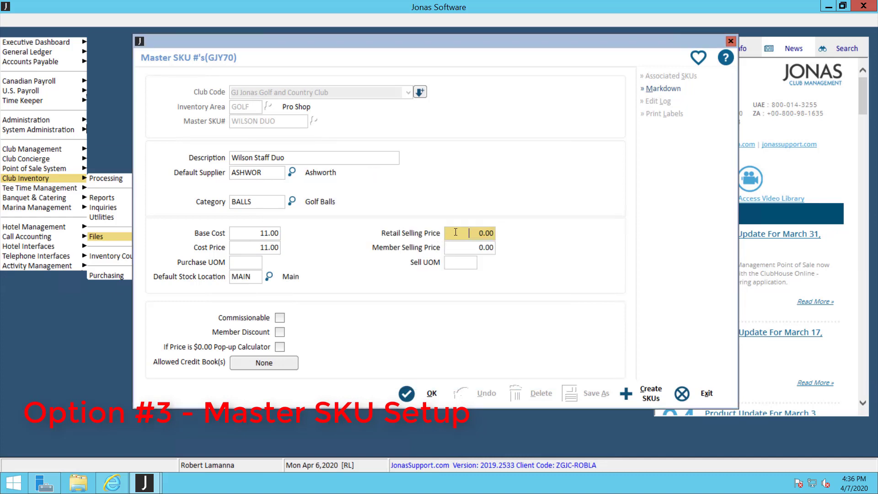
pyautogui.write('22')
pyautogui.press('Tab')
pyautogui.write('22')
pyautogui.press('Tab')
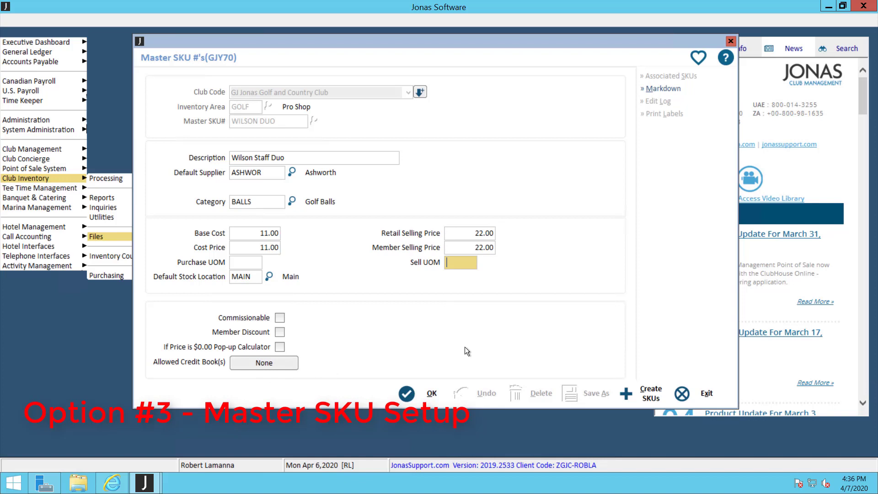
# Start creating associated SKUs and add Pink and White to the colour selection
pyautogui.click(652, 399)
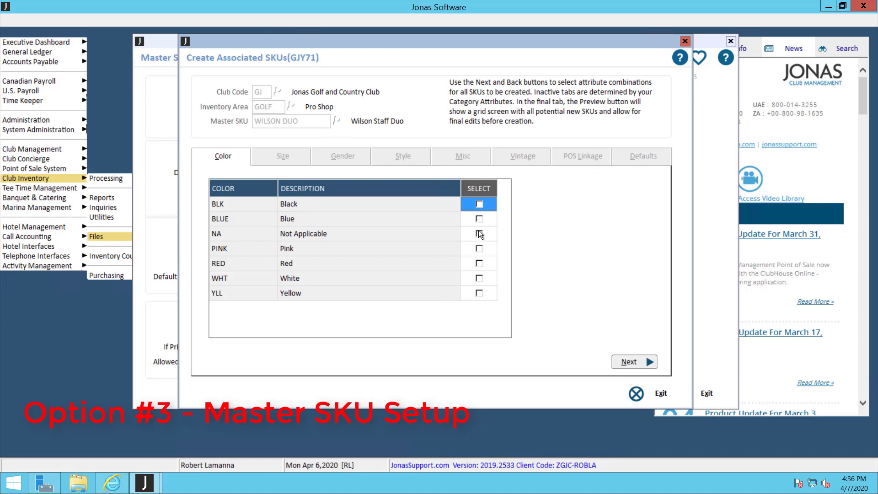
pyautogui.click(479, 249)
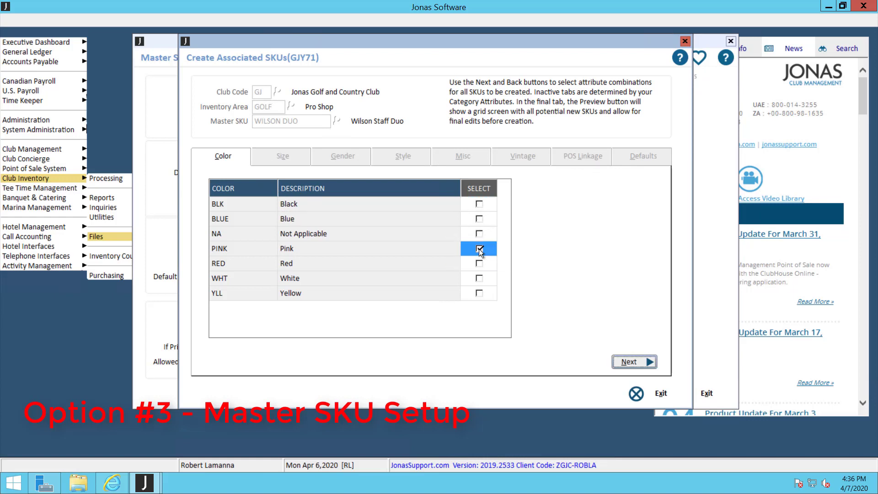
pyautogui.click(479, 277)
# Skip the size, gender, style and misc attributes to reach Vintage
pyautogui.click(630, 361)
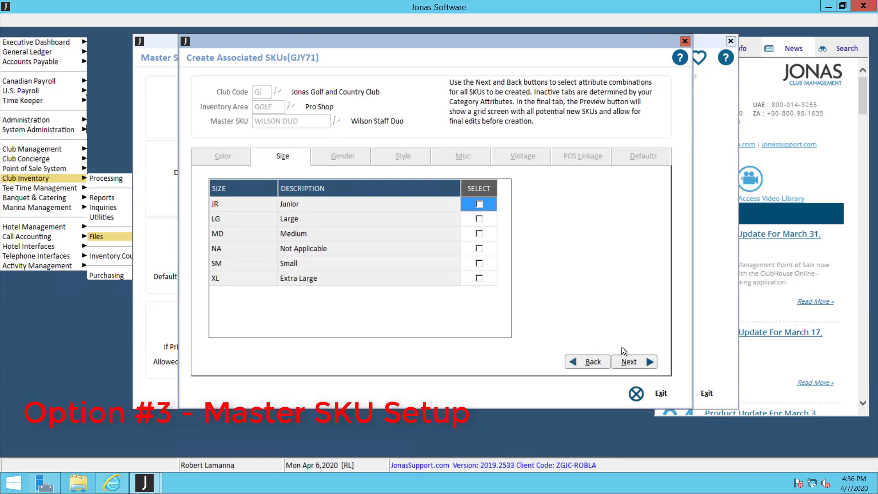
pyautogui.click(630, 362)
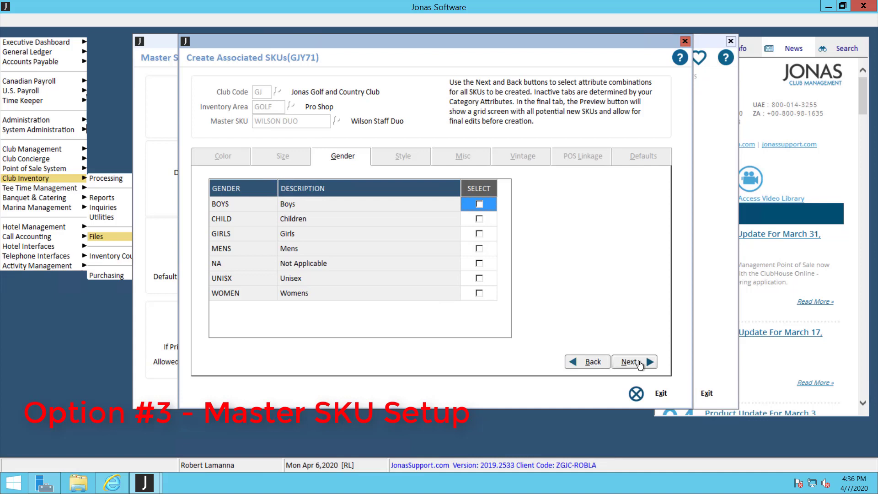
pyautogui.click(638, 362)
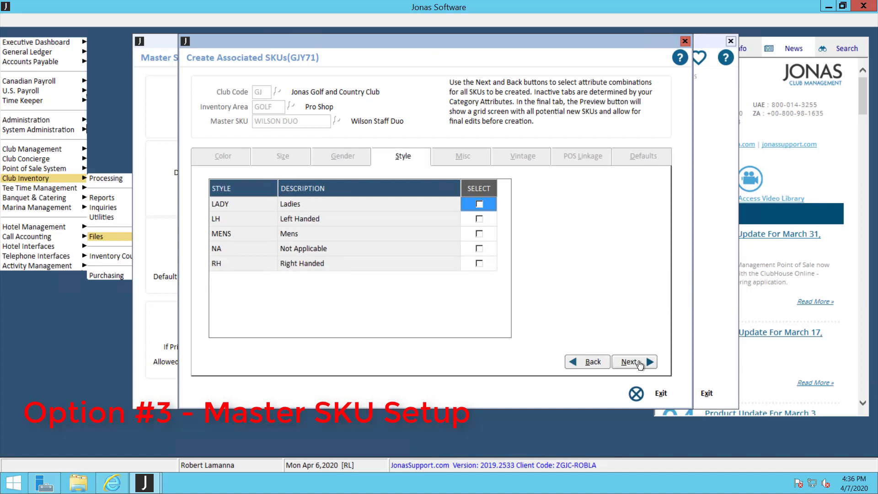
pyautogui.click(638, 363)
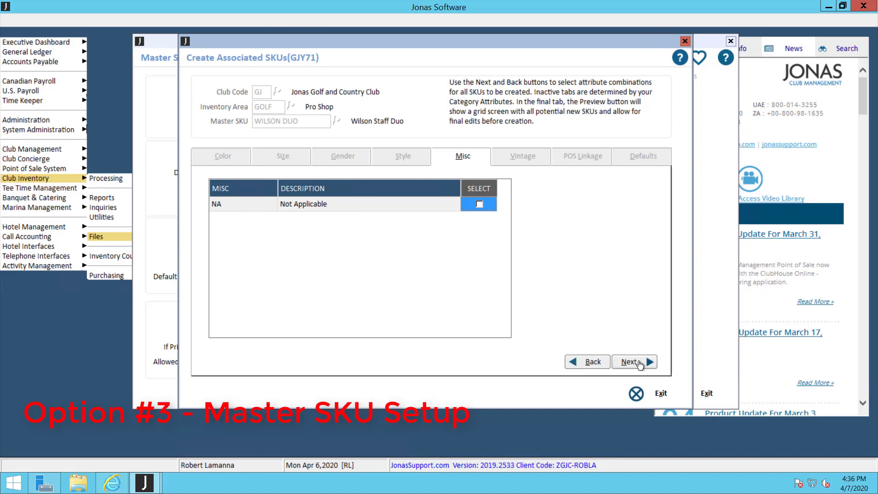
pyautogui.click(638, 363)
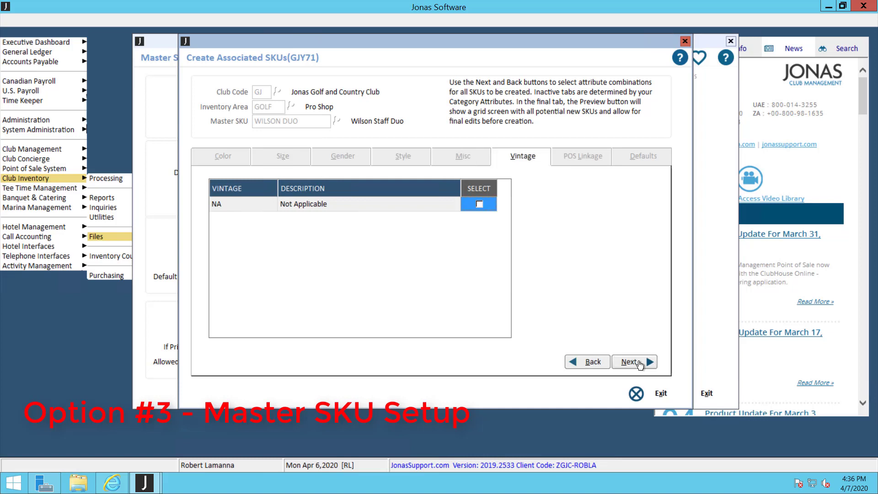
# Link the Golf Pro Shop area to the Golf Balls (BALL) sales category
pyautogui.click(639, 363)
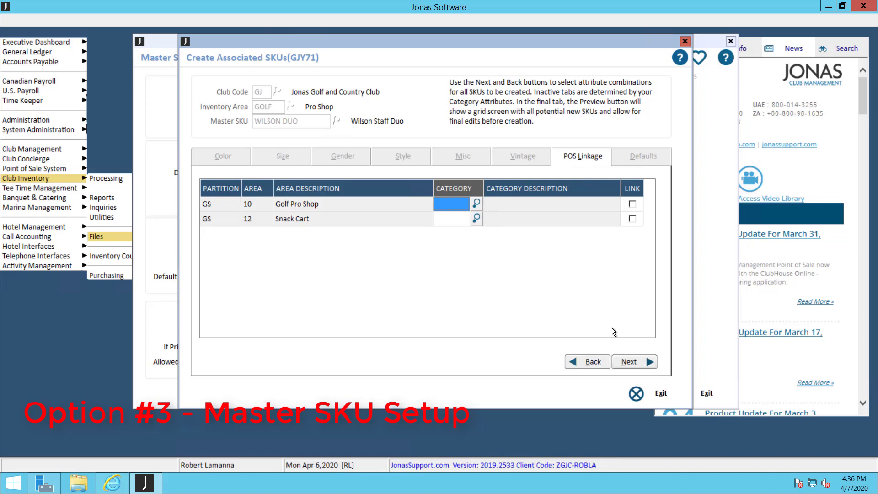
pyautogui.press('Tab')
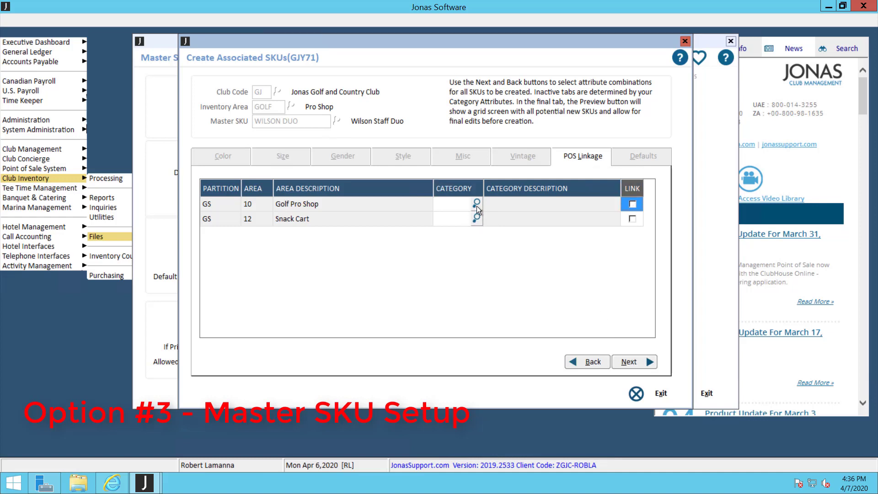
pyautogui.click(476, 205)
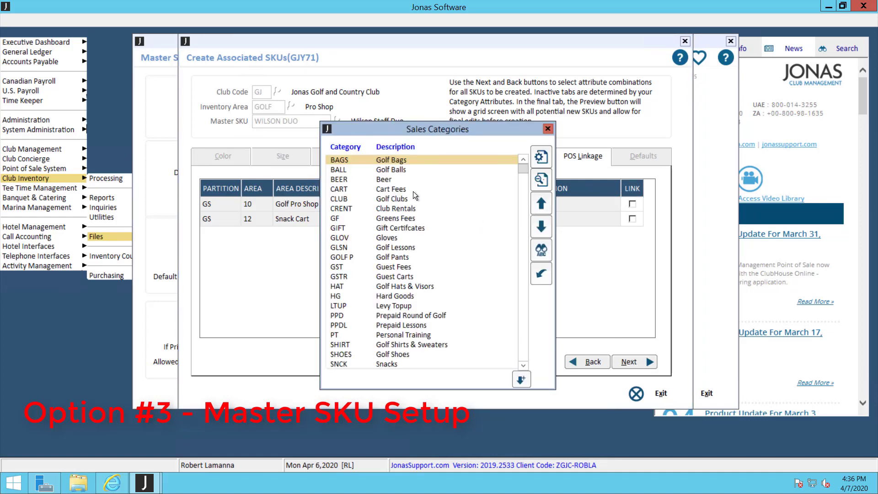
pyautogui.doubleClick(391, 169)
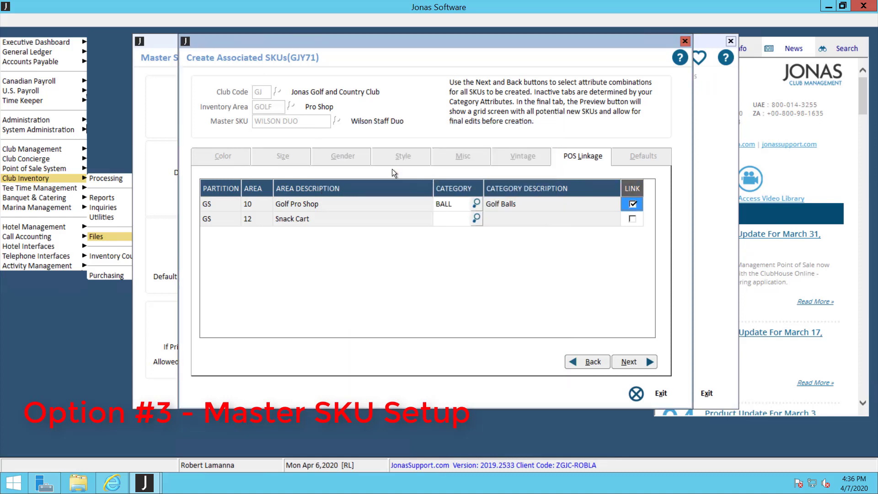
# Append C - Color to both the SKU and chit descriptions, then preview the SKUs
pyautogui.click(630, 362)
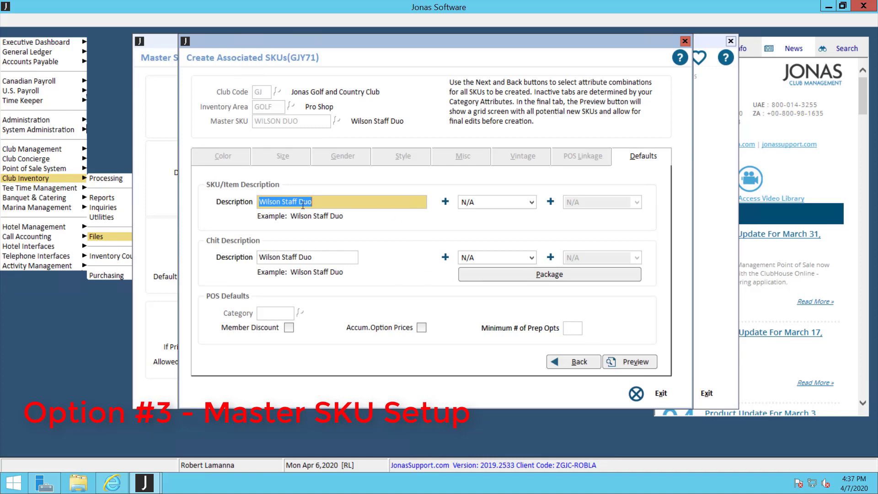
pyautogui.click(530, 202)
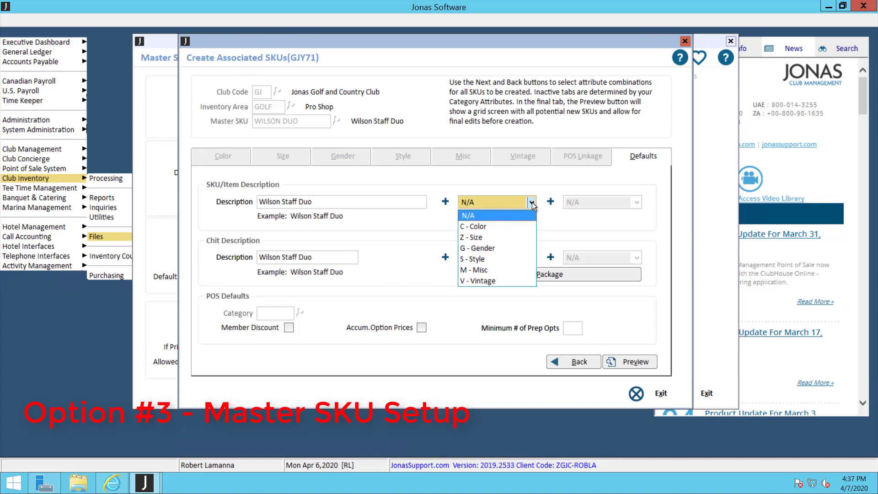
pyautogui.click(500, 226)
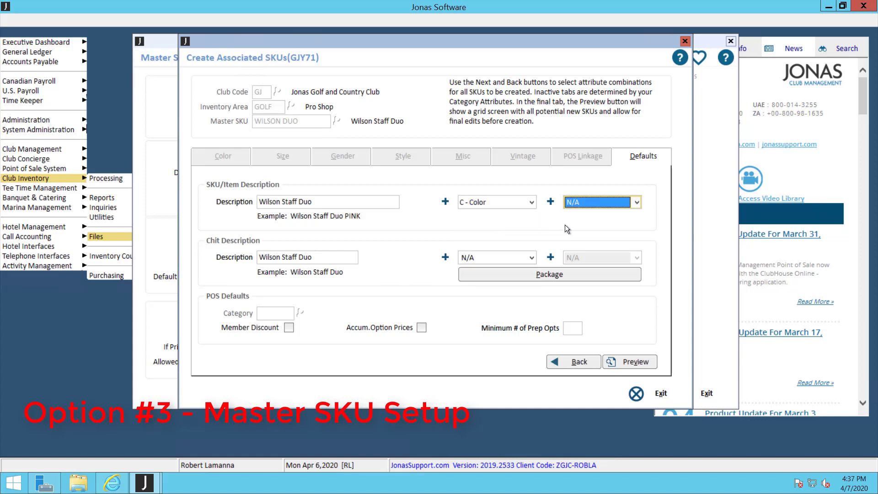
pyautogui.click(637, 203)
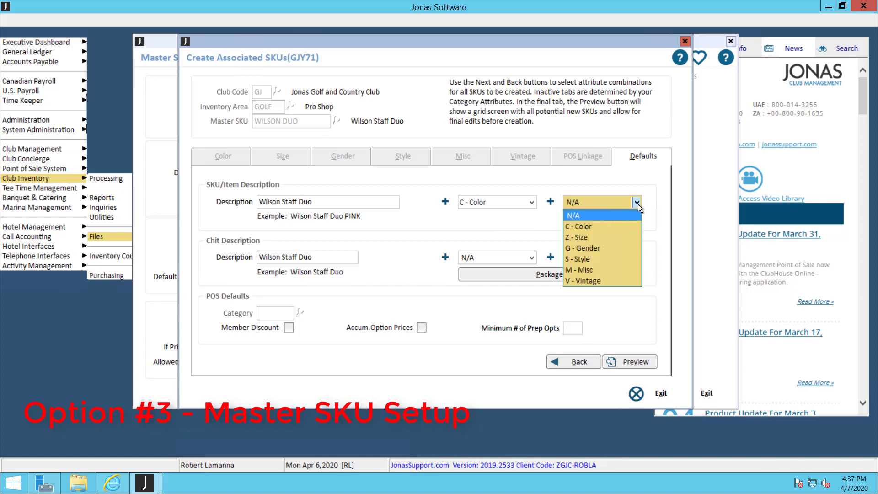
pyautogui.click(638, 204)
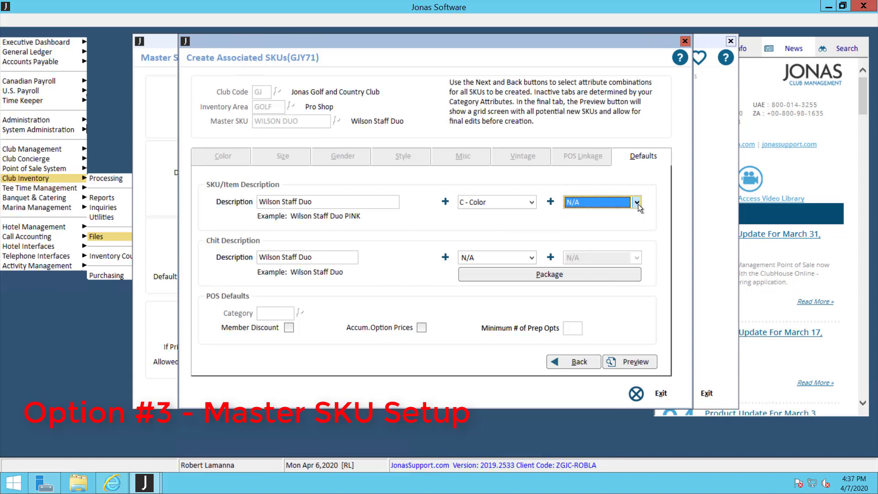
pyautogui.click(531, 259)
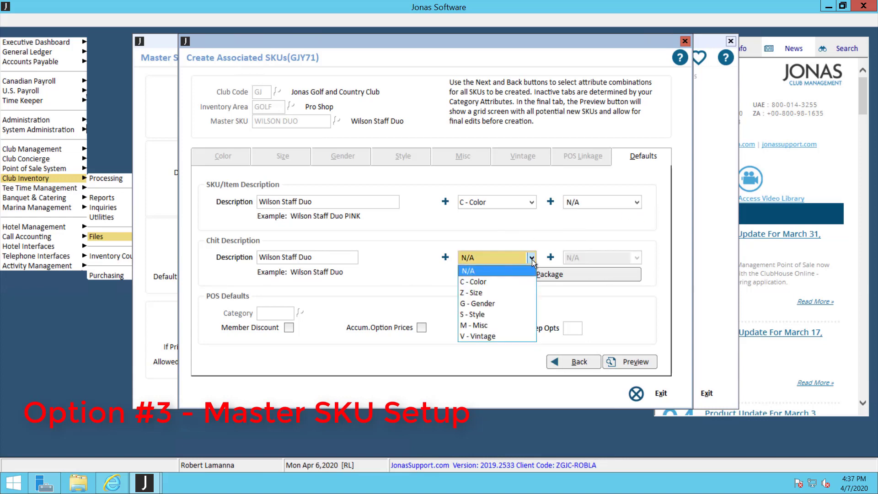
pyautogui.click(513, 278)
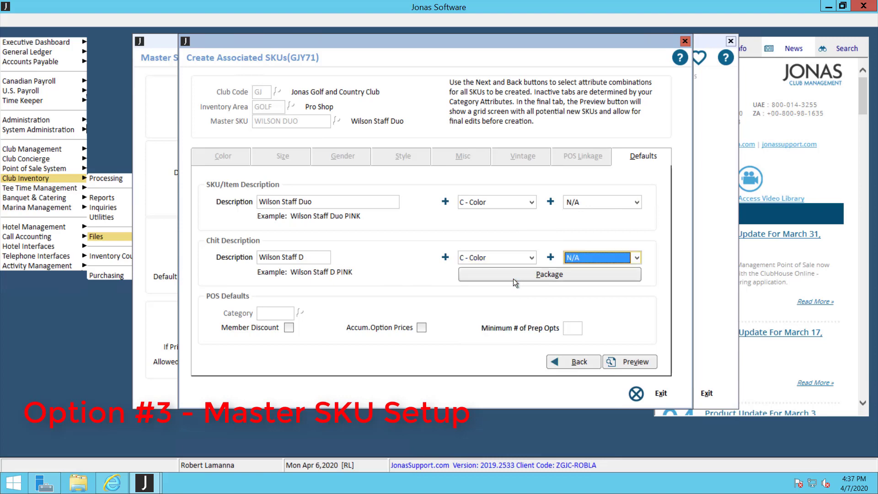
pyautogui.click(632, 364)
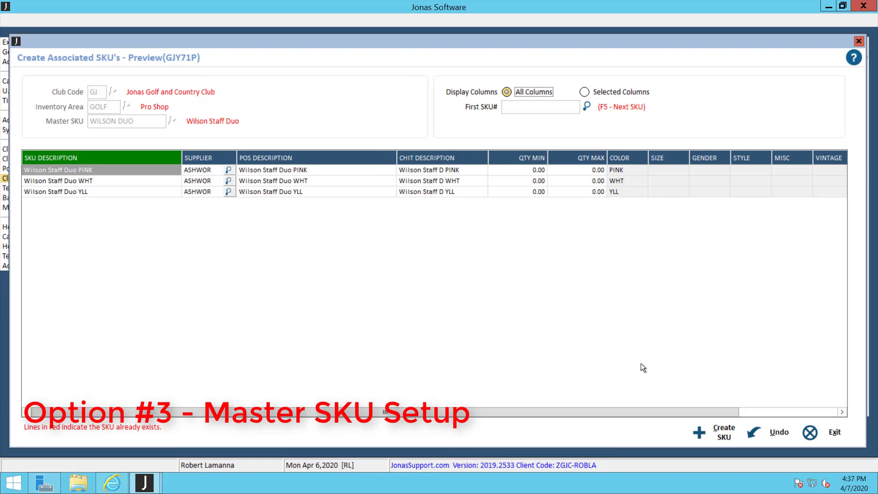
# Create the three Wilson Staff Duo SKUs starting at 580001 and view the on-screen report
pyautogui.click(517, 106)
pyautogui.write('5')
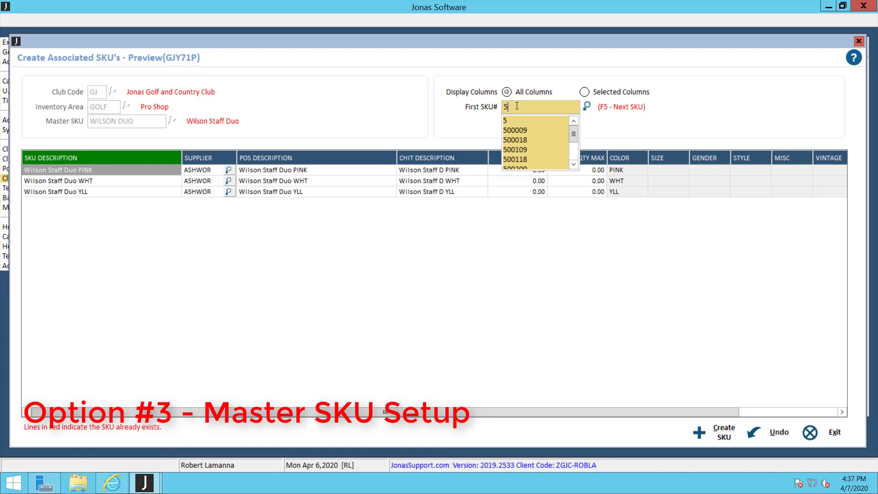
pyautogui.write('80001')
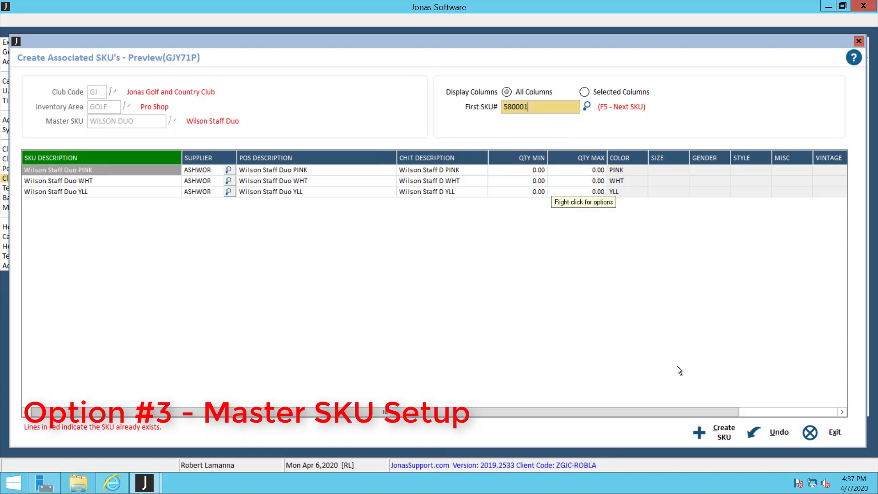
pyautogui.click(721, 438)
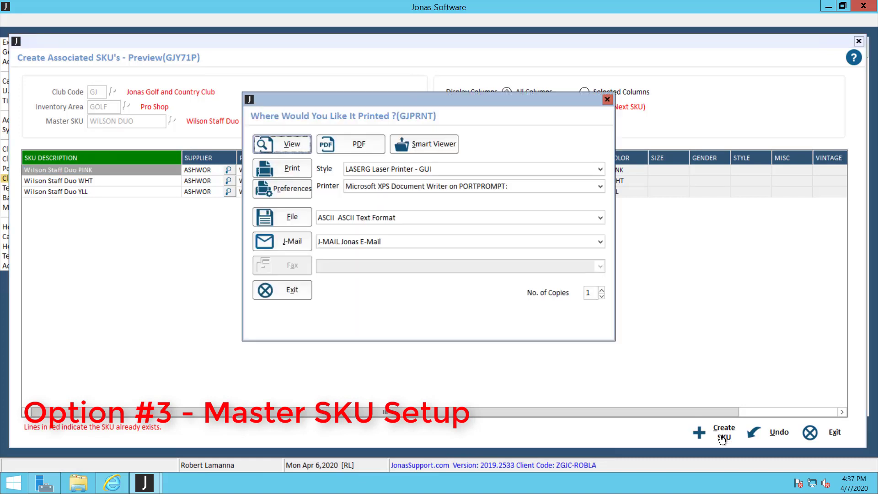
pyautogui.click(294, 154)
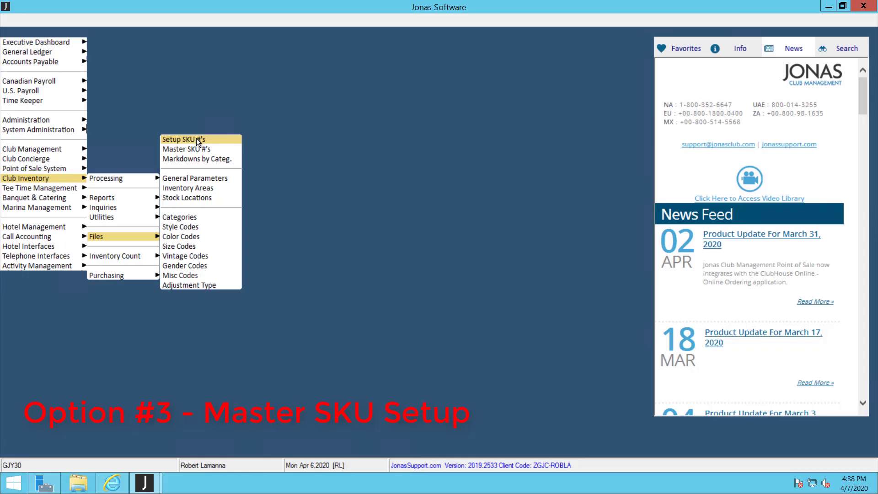
# List GOLF Pro Shop SKUs via Setup SKU #'s, searching 58 to show 580001–580003
pyautogui.click(196, 138)
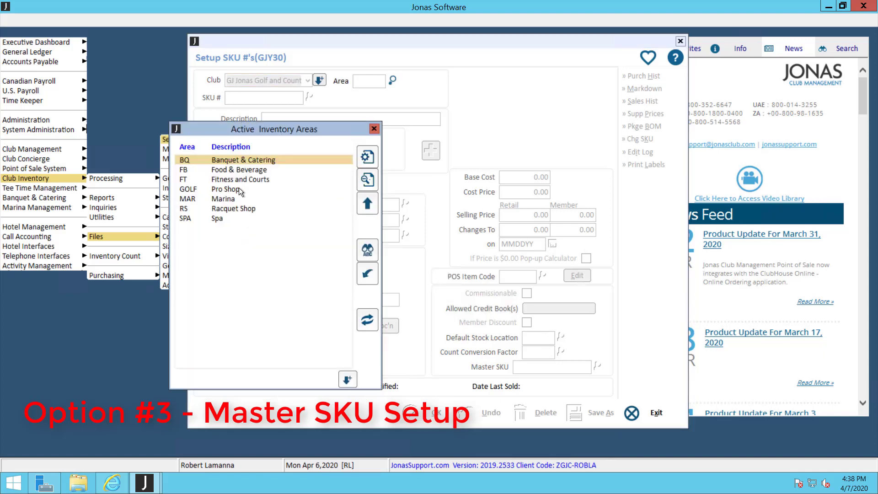
pyautogui.doubleClick(239, 189)
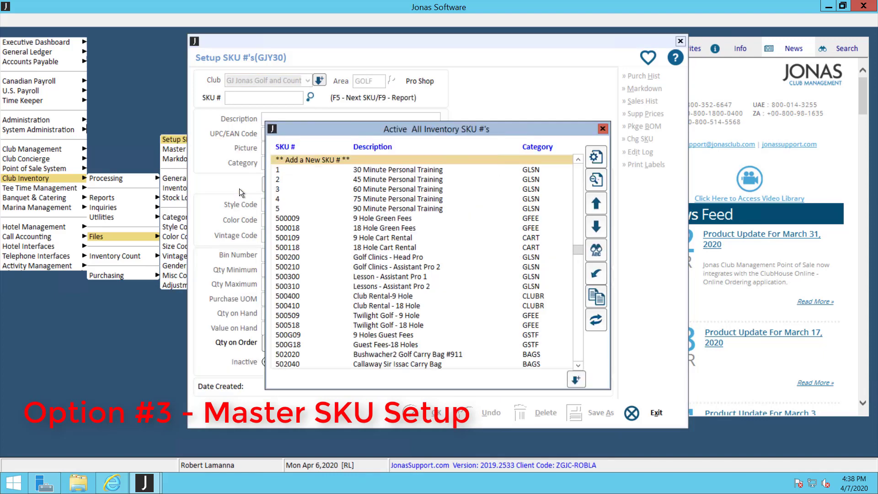
pyautogui.write('58')
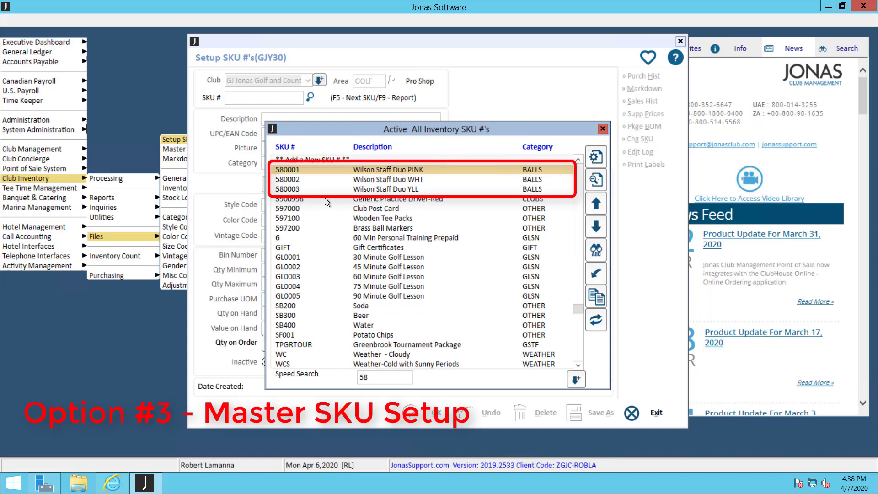